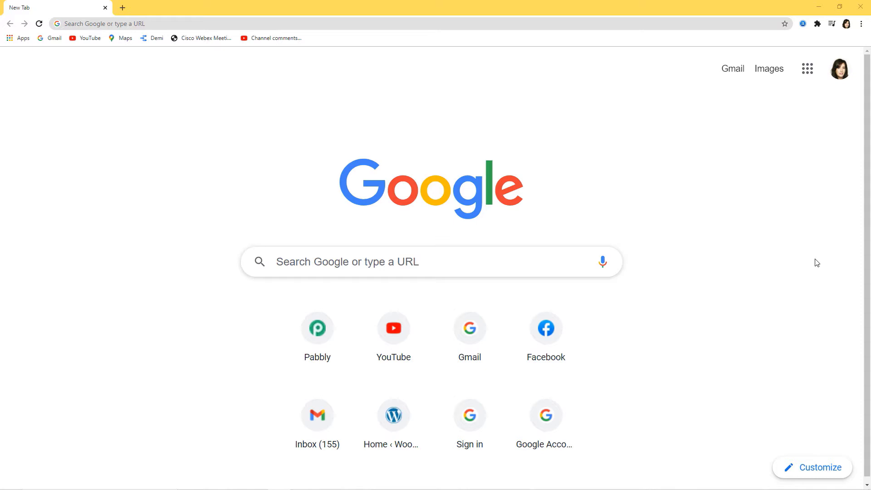
Load the Pabbly website and go to the Pabbly Connect product page
left_click(235, 23)
type("pab")
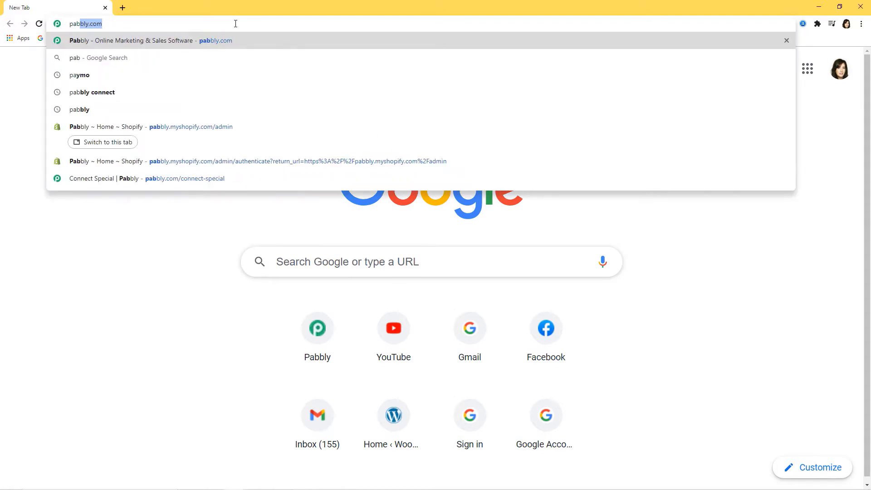
type("bly.co")
key("Return")
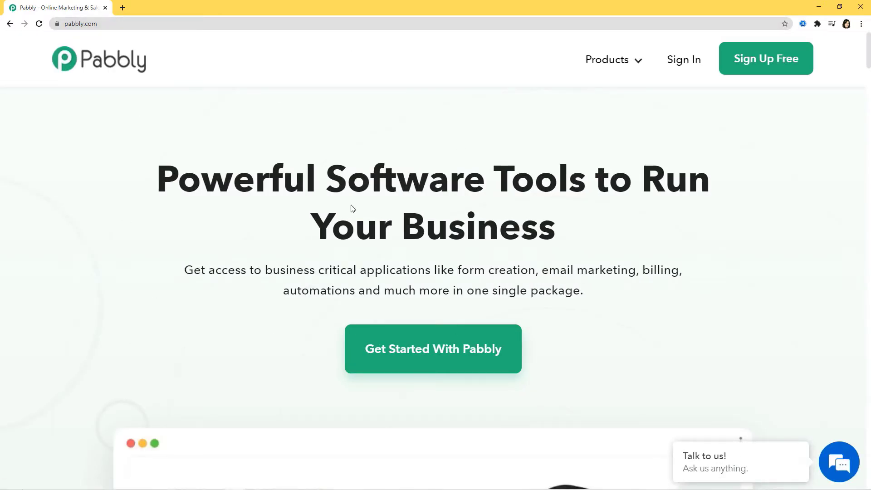
mouse_move(611, 60)
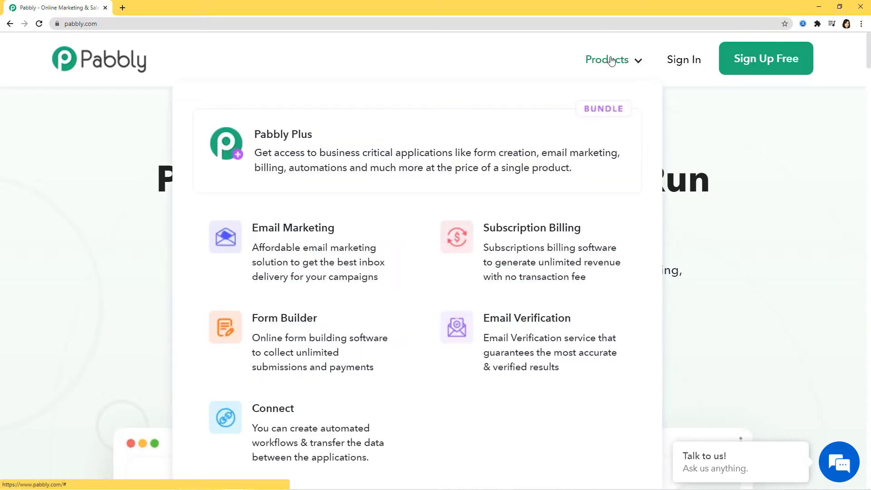
left_click(290, 426)
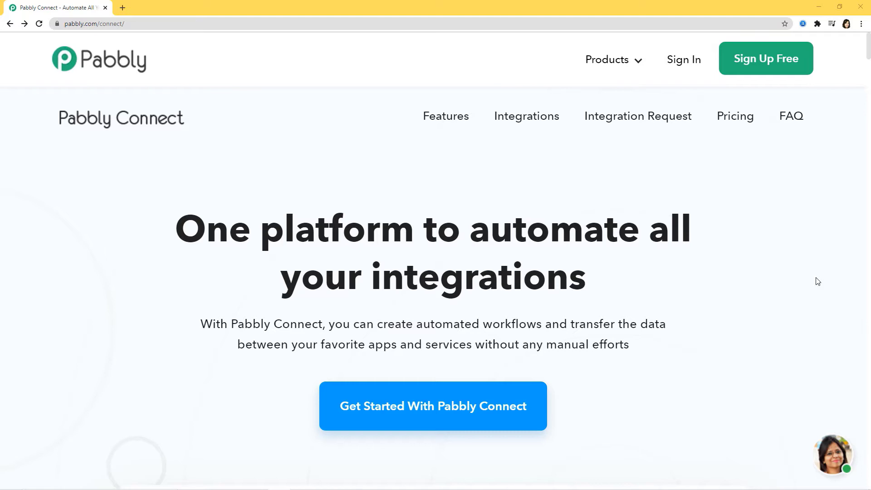
Sign in to the Pabbly account and launch Pabbly Connect from the account's apps
left_click(682, 65)
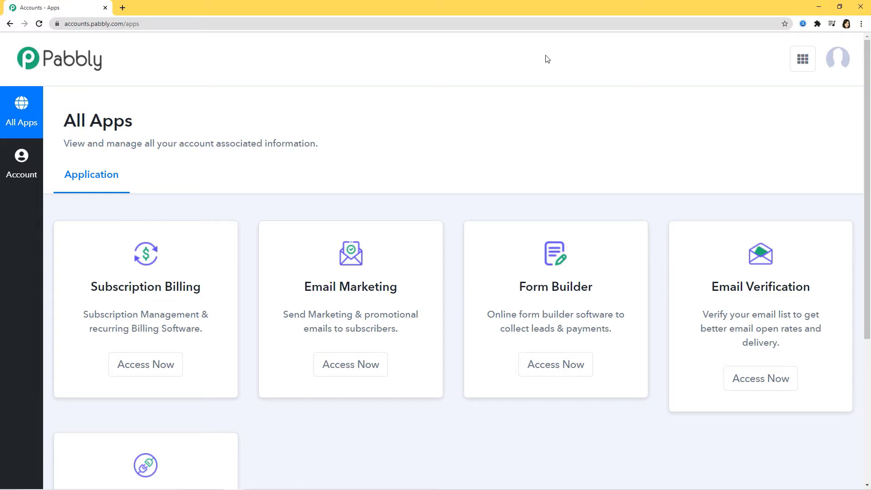
scroll(546, 73, "down", 5)
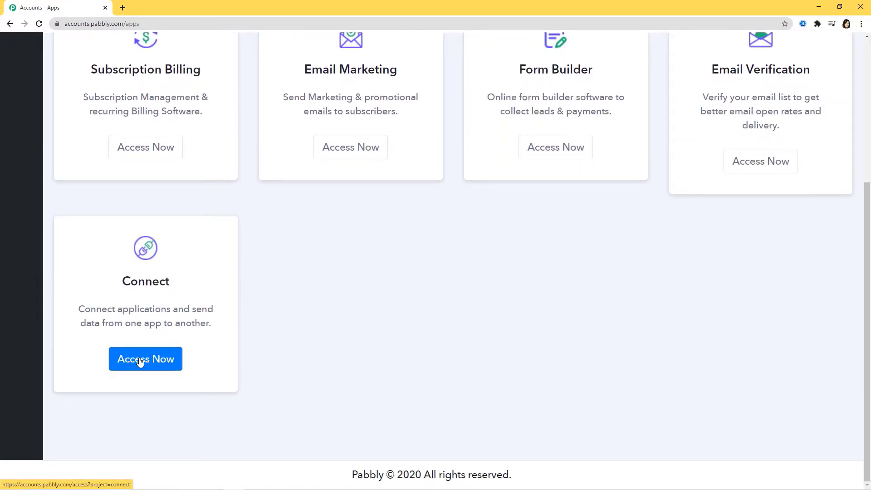
left_click(134, 360)
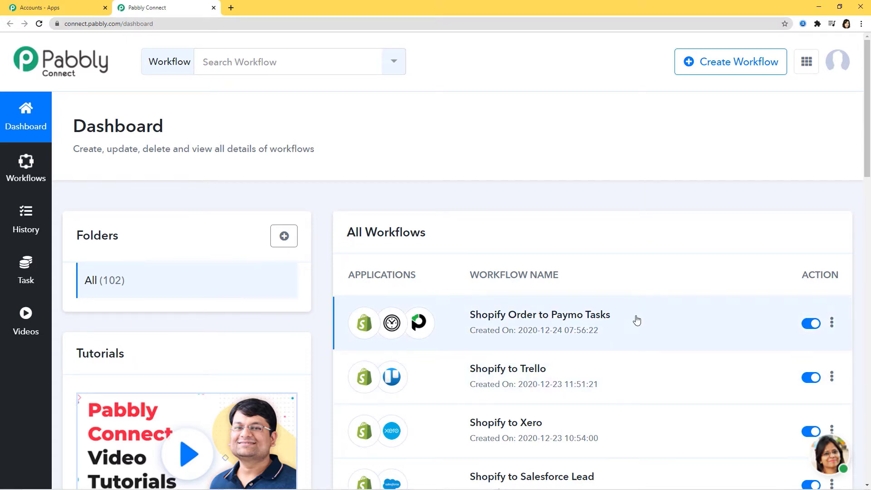
scroll(621, 335, "down", 3)
scroll(621, 335, "up", 3)
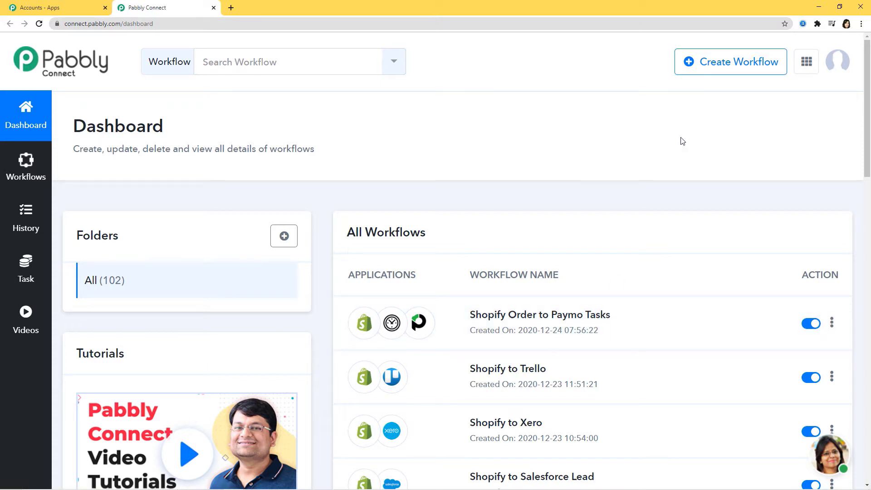
Create a new workflow named 'Shopify to ShipStation'
left_click(721, 65)
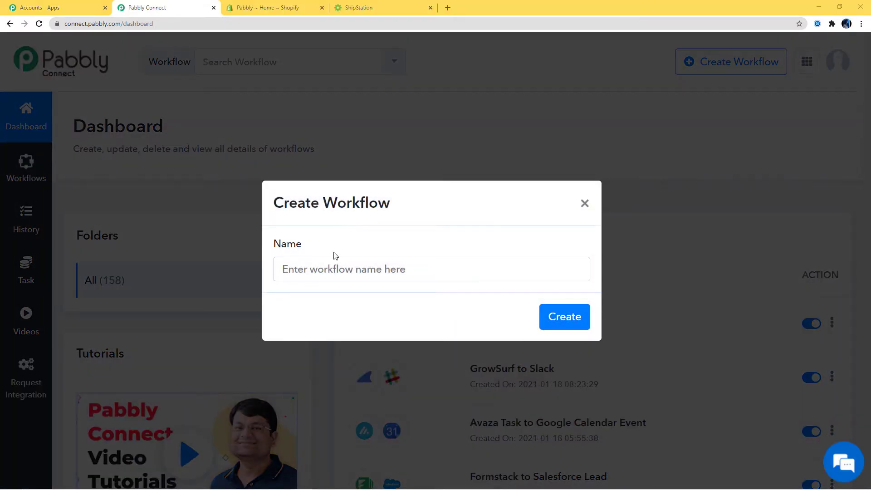
left_click(335, 272)
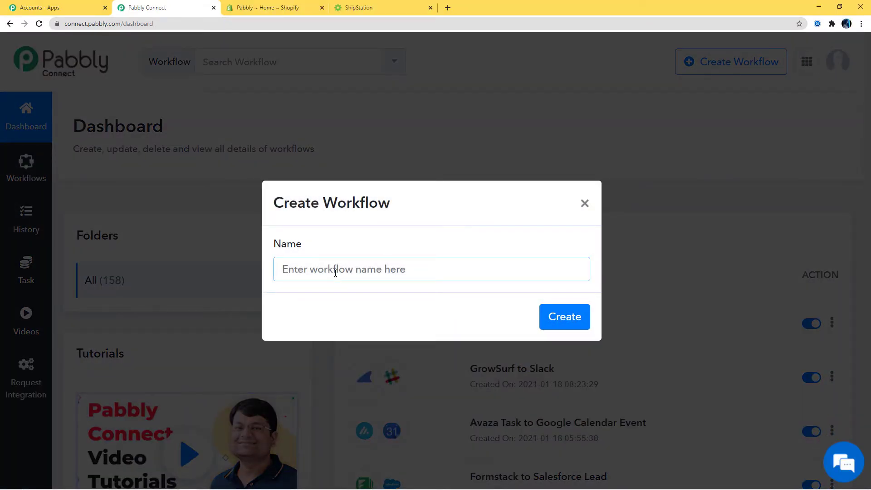
type("Shopify to ShipStat")
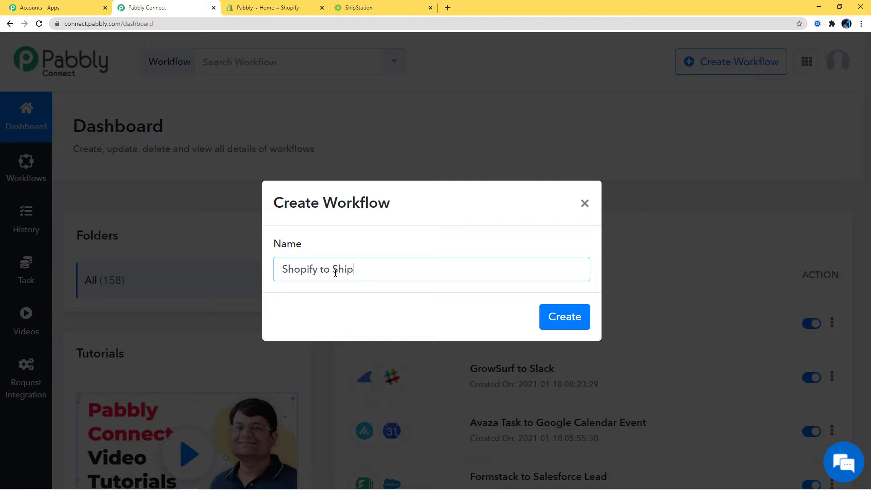
type("ion")
left_click(585, 326)
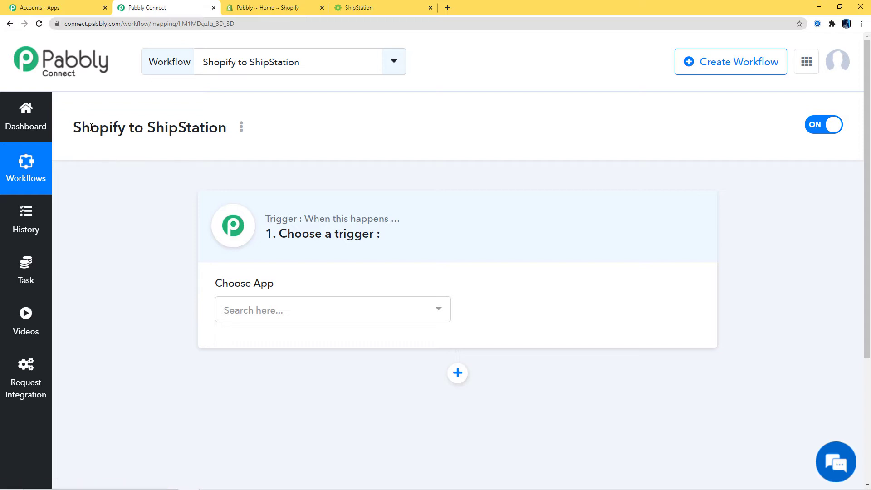
Set the trigger app to Shopify with New Order as the trigger event
left_click(352, 310)
type("Shopi")
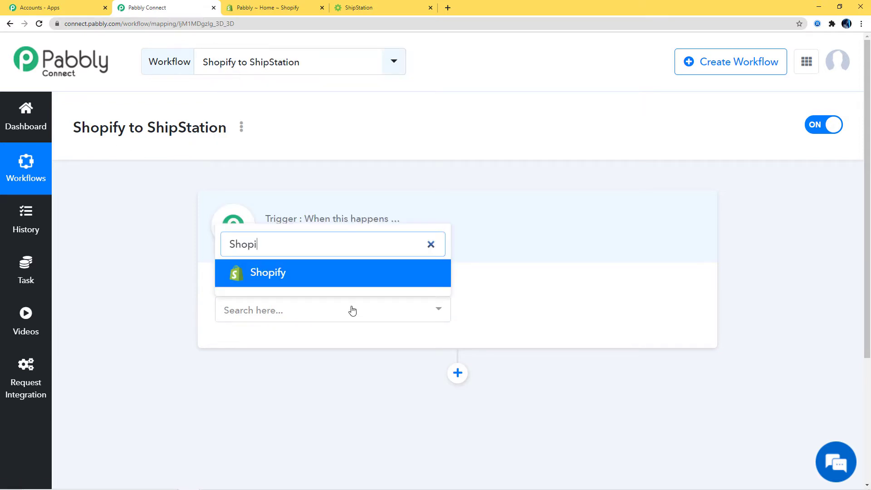
left_click(356, 270)
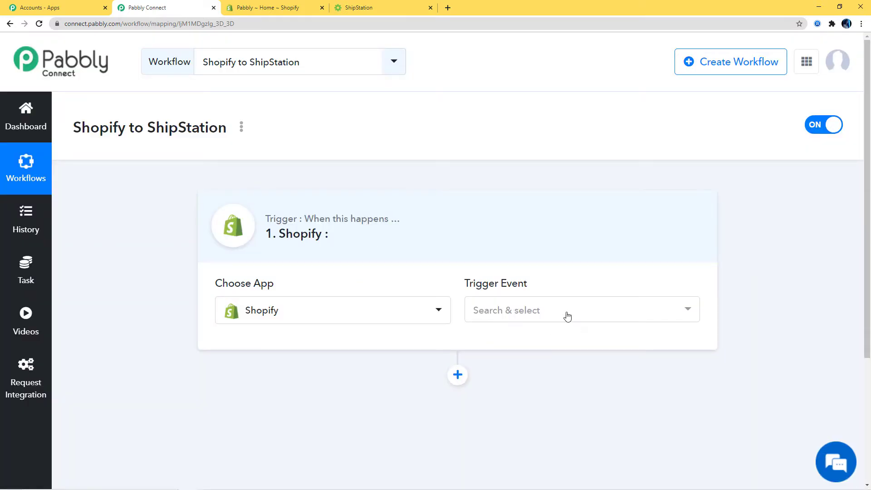
left_click(566, 315)
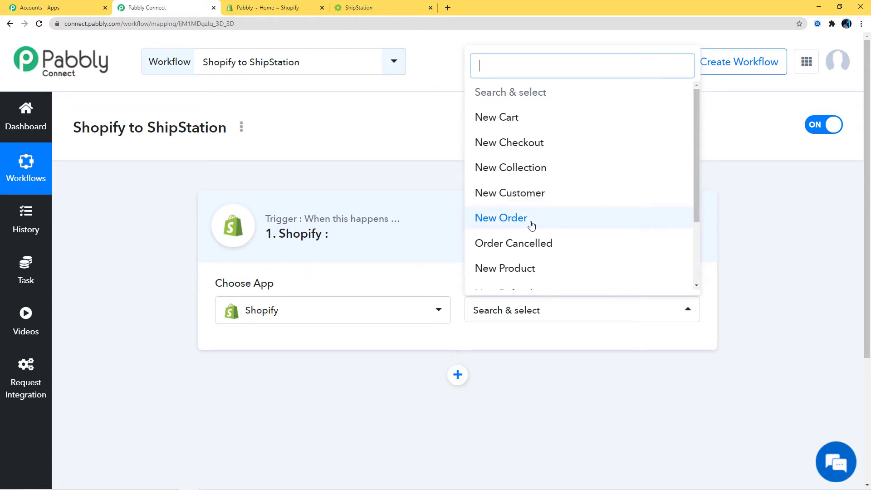
left_click_drag(698, 149, 695, 137)
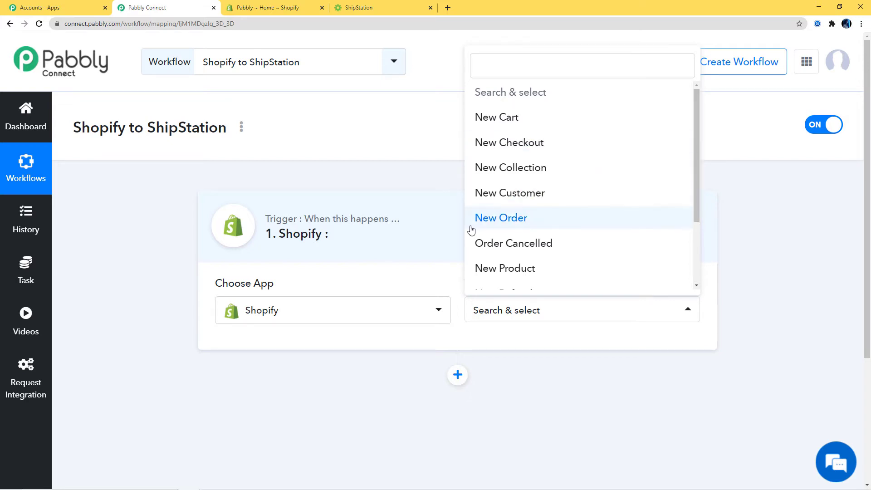
left_click(505, 221)
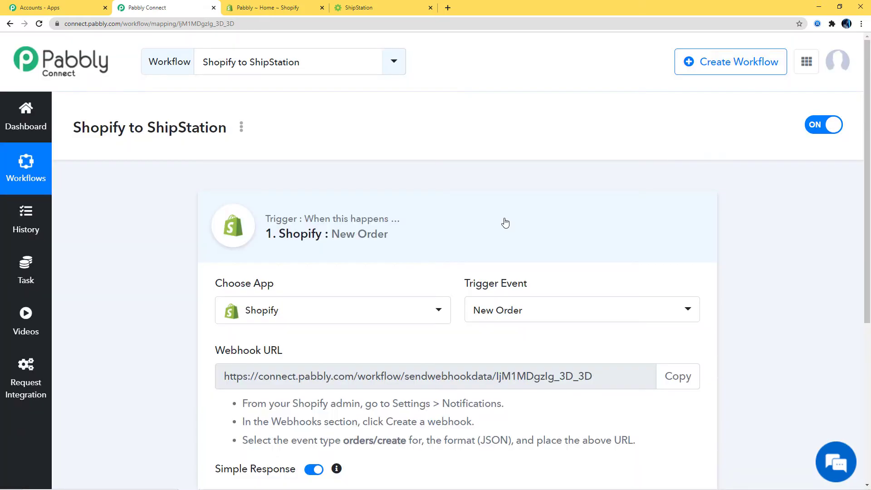
left_click_drag(462, 286, 529, 285)
left_click(493, 291)
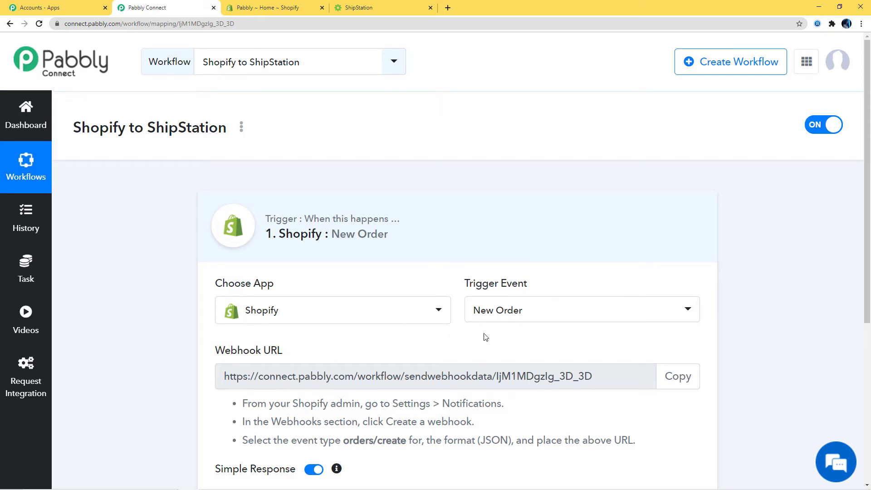
Copy the trigger's webhook URL and switch to the Shopify store admin tab
scroll(485, 337, "down", 2)
left_click_drag(216, 259, 285, 257)
left_click(255, 265)
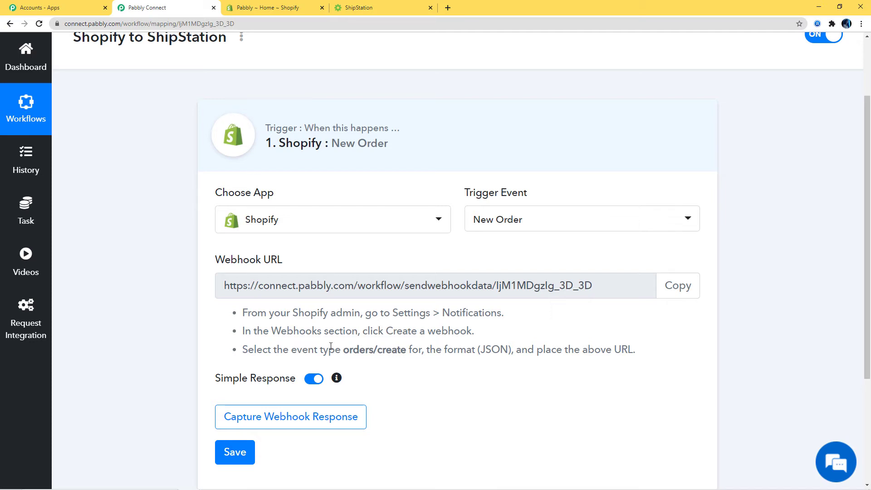
left_click_drag(335, 330, 587, 347)
left_click(672, 292)
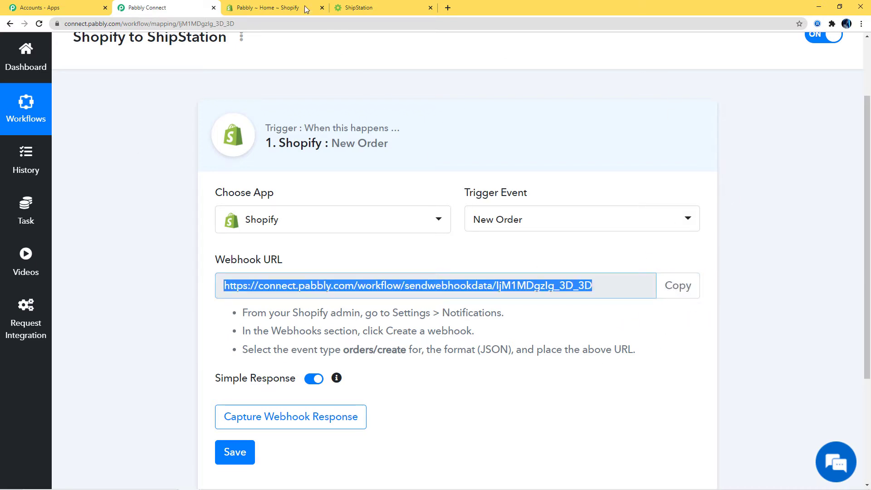
left_click(278, 10)
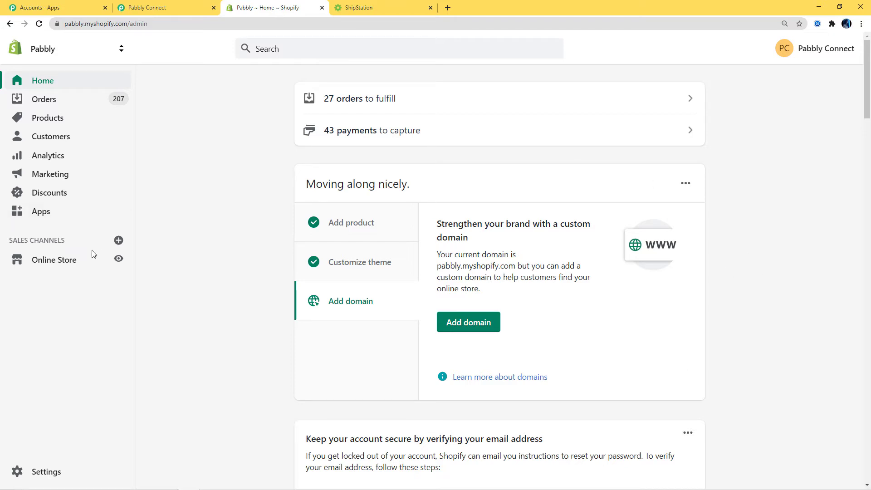
From Settings > Notifications, open Shopify's Add a webhook form under Webhooks
left_click(34, 477)
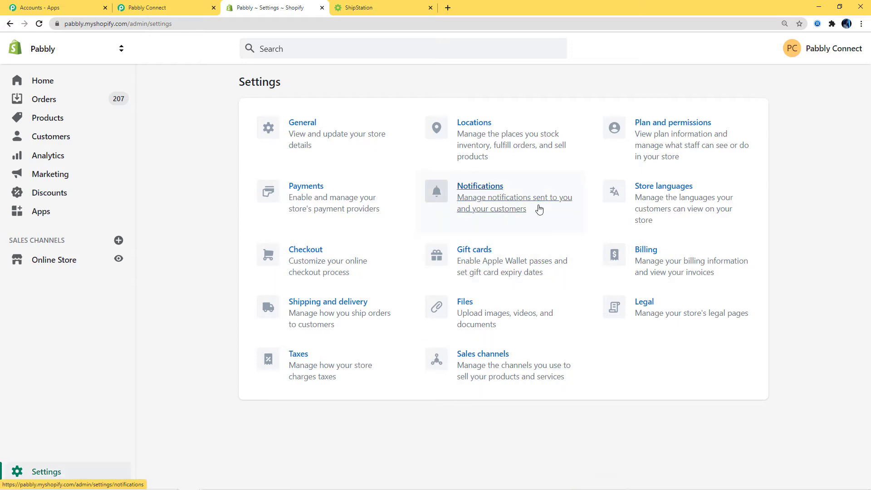
left_click(487, 194)
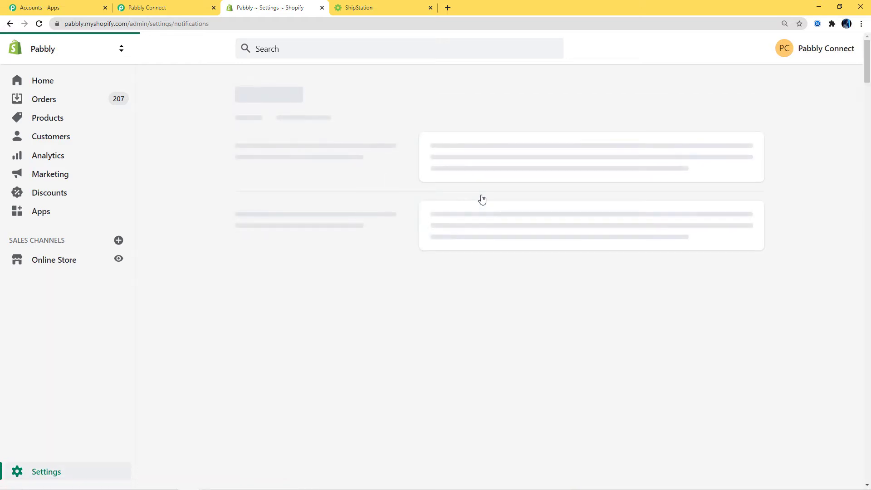
scroll(481, 199, "down", 20)
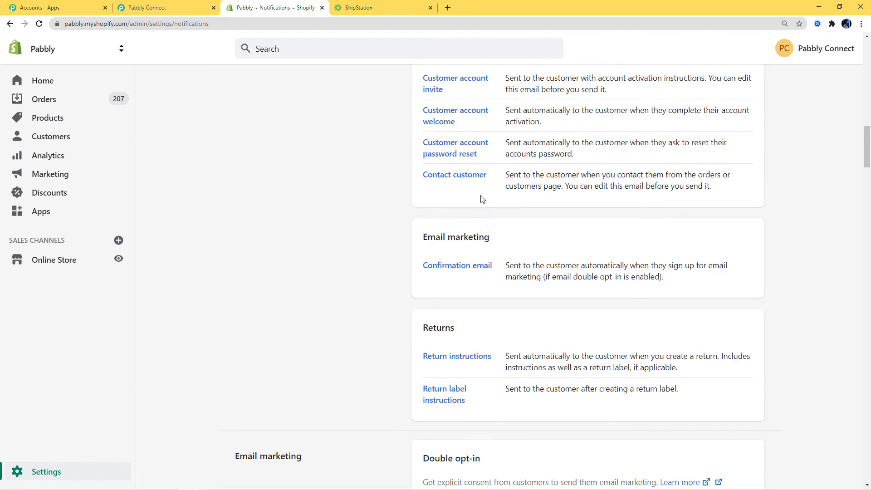
scroll(482, 199, "down", 10)
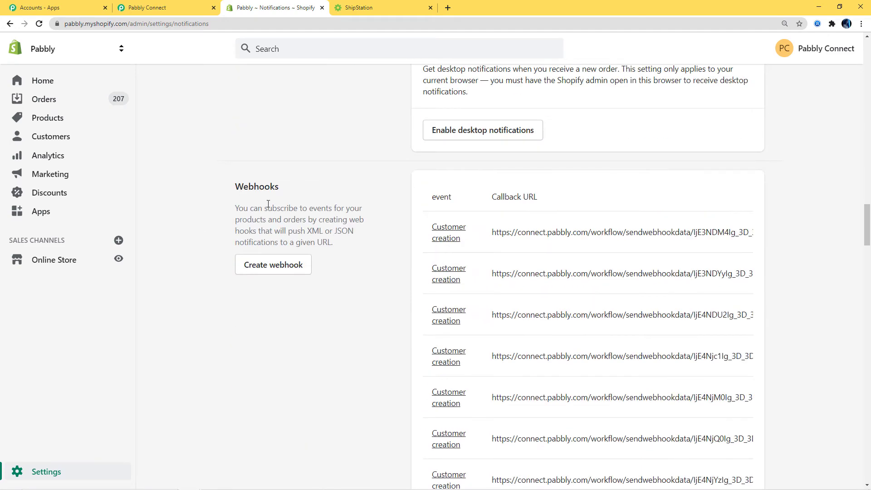
left_click(251, 268)
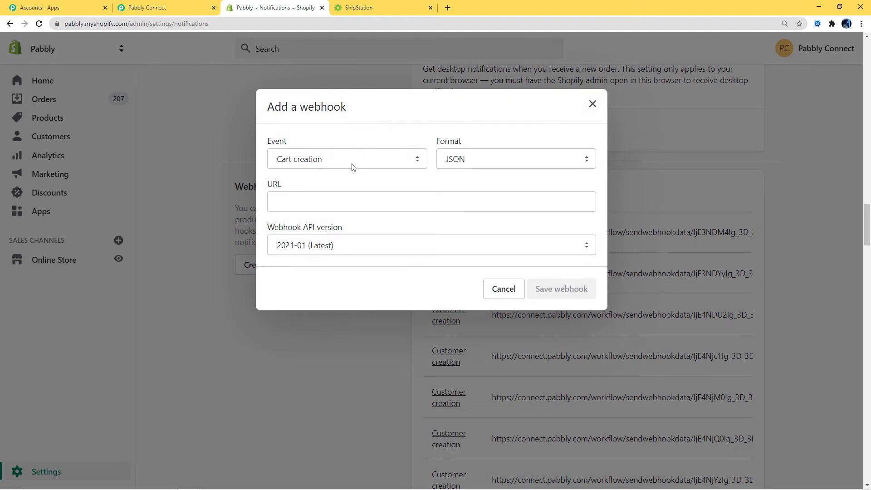
Set the webhook event to Order creation
left_click(345, 166)
key("o")
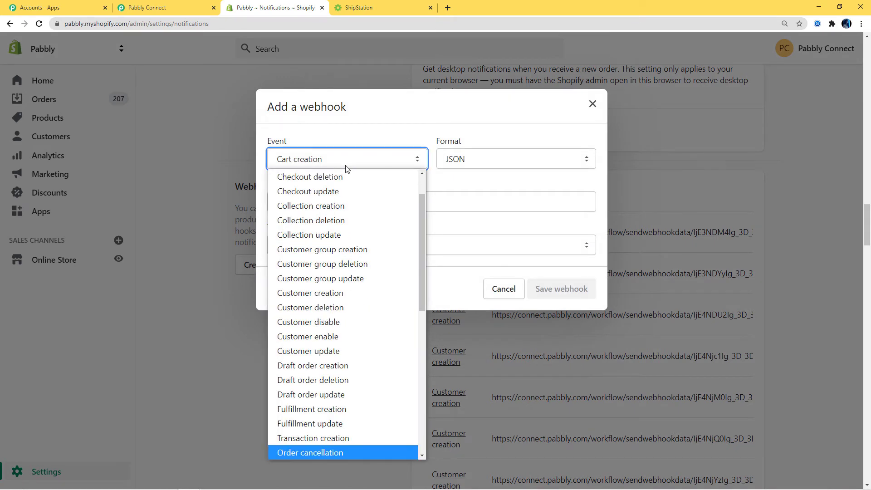
scroll(319, 245, "down", 4)
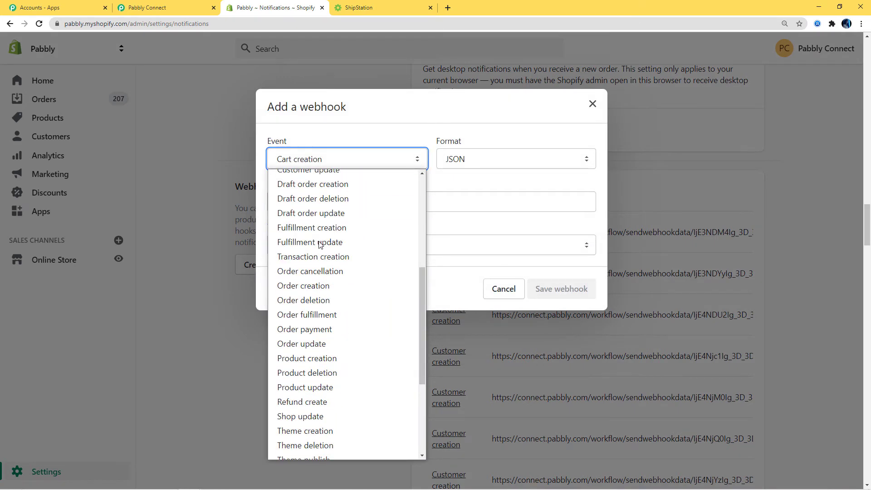
left_click(323, 286)
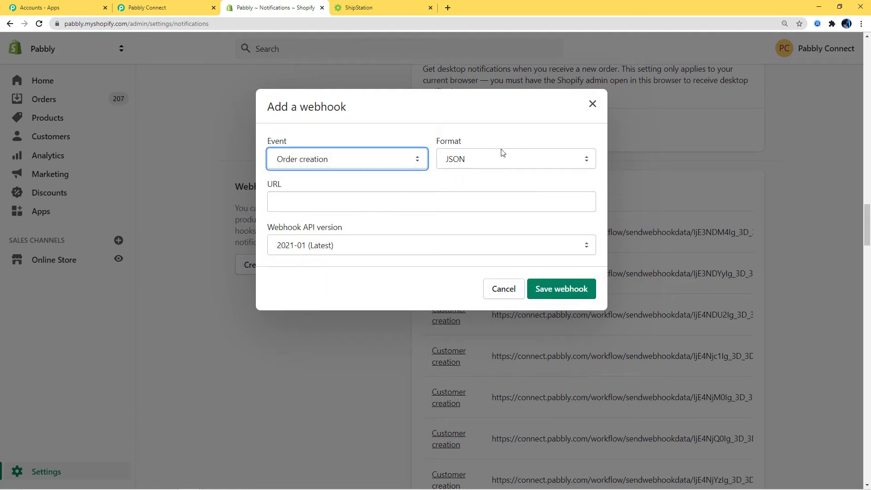
Paste the Pabbly webhook URL, save the webhook, and return to the Pabbly workflow
left_click(285, 206)
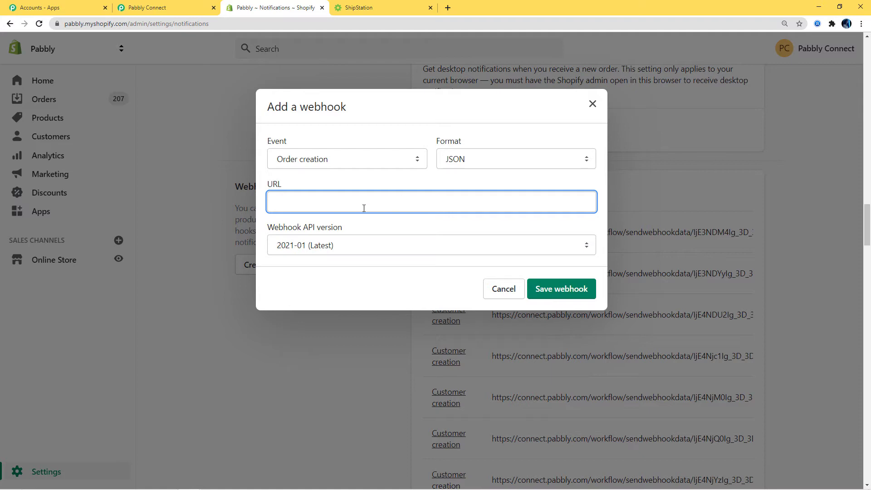
left_click(170, 5)
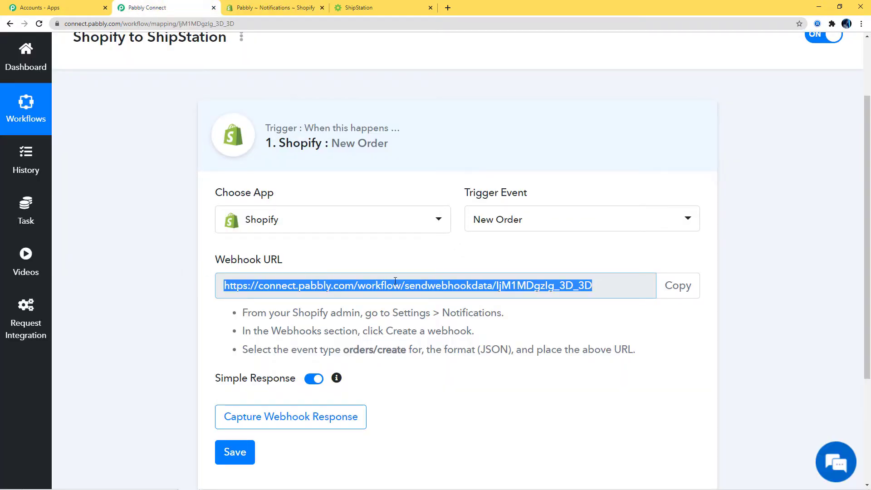
left_click(295, 9)
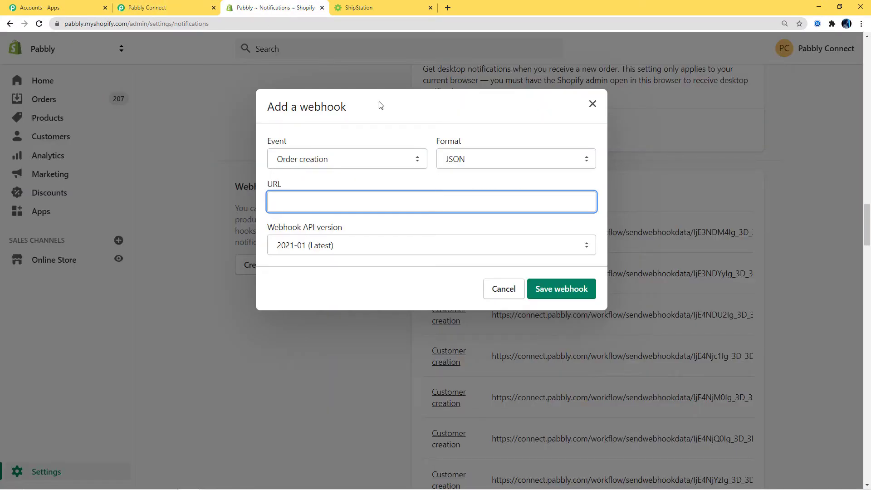
left_click(561, 295)
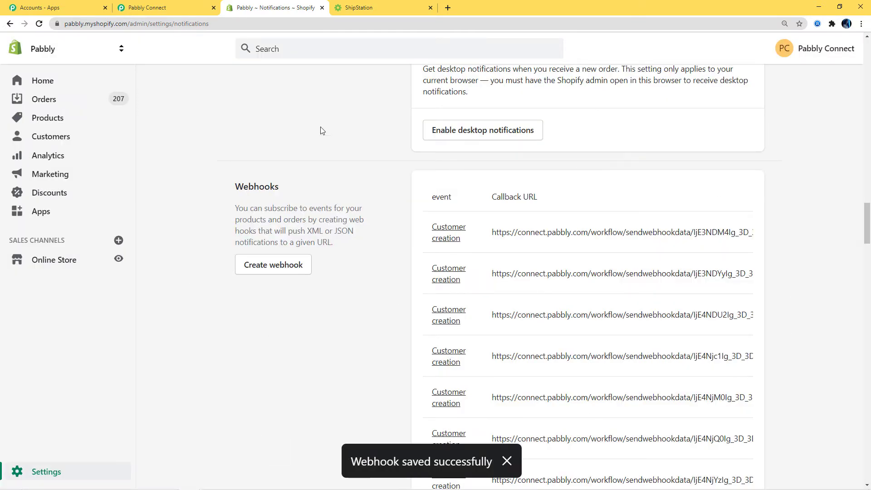
left_click(164, 10)
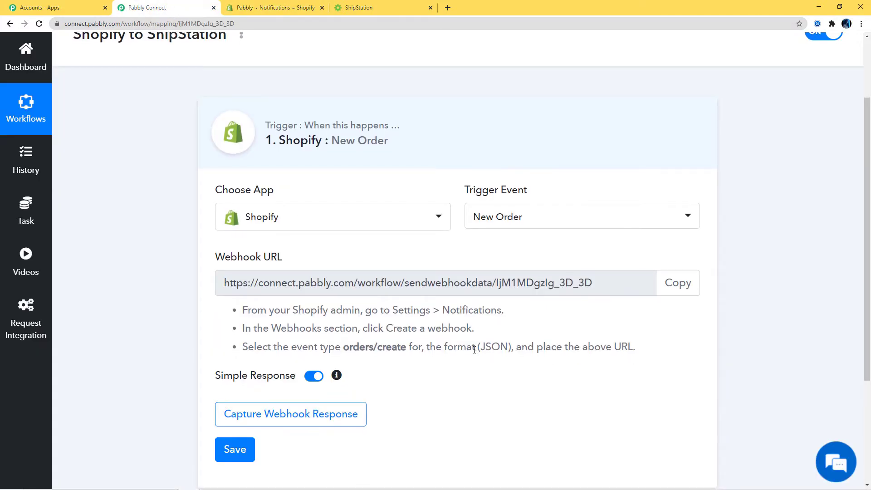
Start Capture Webhook Response on the trigger, then return to the Shopify admin tab
scroll(427, 237, "down", 4)
left_click(325, 254)
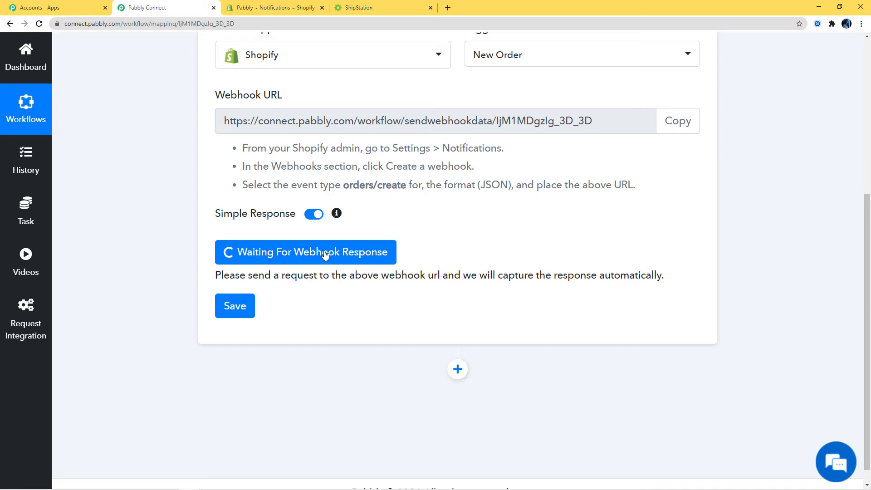
scroll(325, 254, "up", 3)
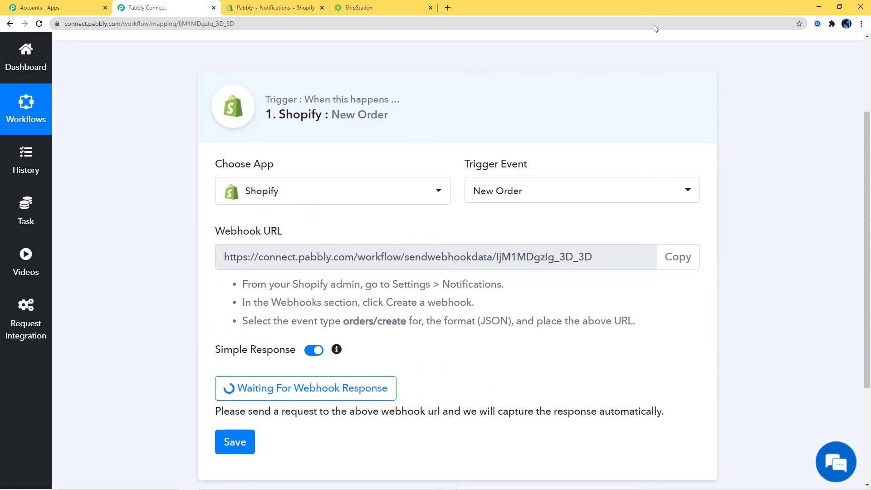
left_click(274, 10)
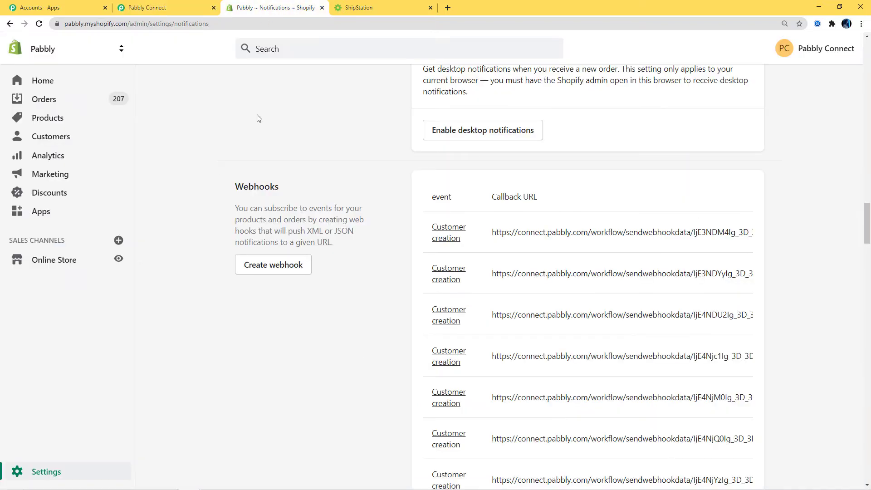
Open the online store in a new tab and Buy It Now on the HP Laptop from the Catalog
right_click(73, 261)
left_click(101, 266)
left_click(362, 9)
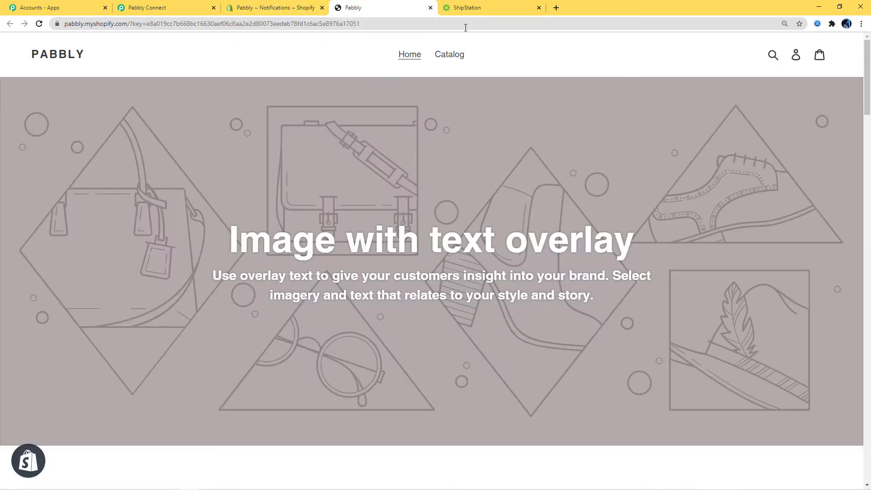
left_click(458, 55)
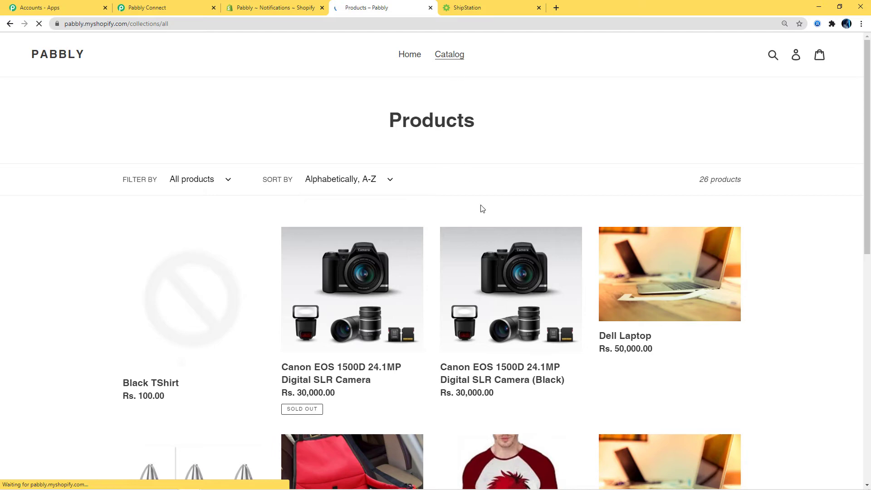
scroll(482, 208, "down", 4)
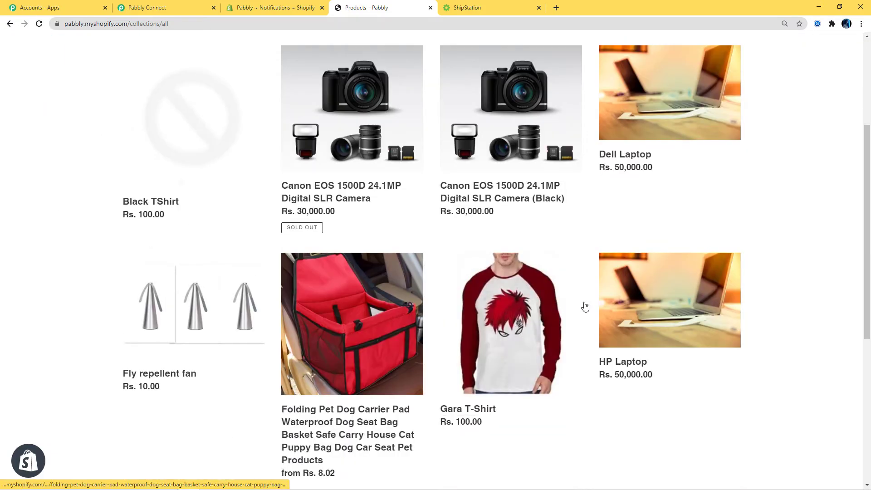
left_click(630, 364)
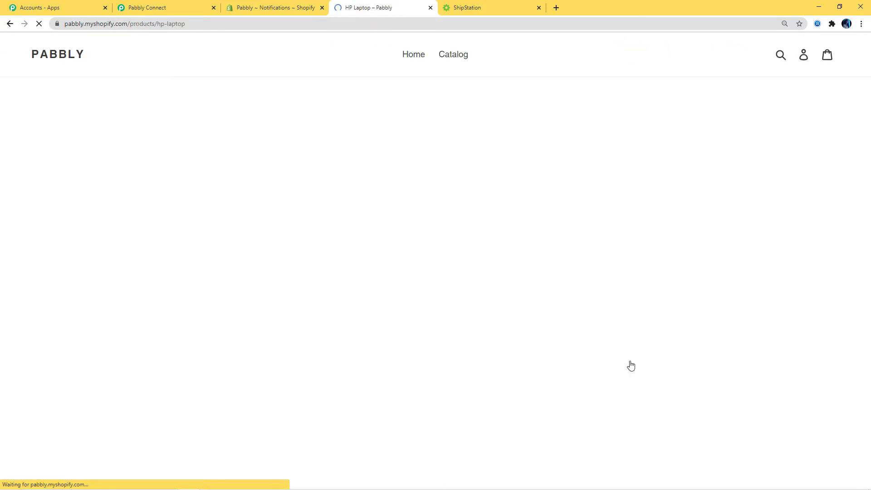
left_click(574, 219)
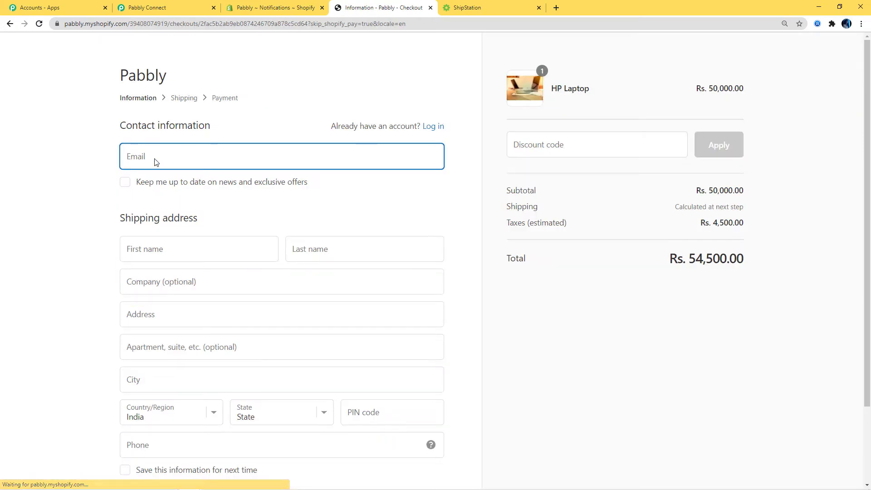
Enter the customer's e-mail, first and last name, and company name at checkout
left_click(153, 155)
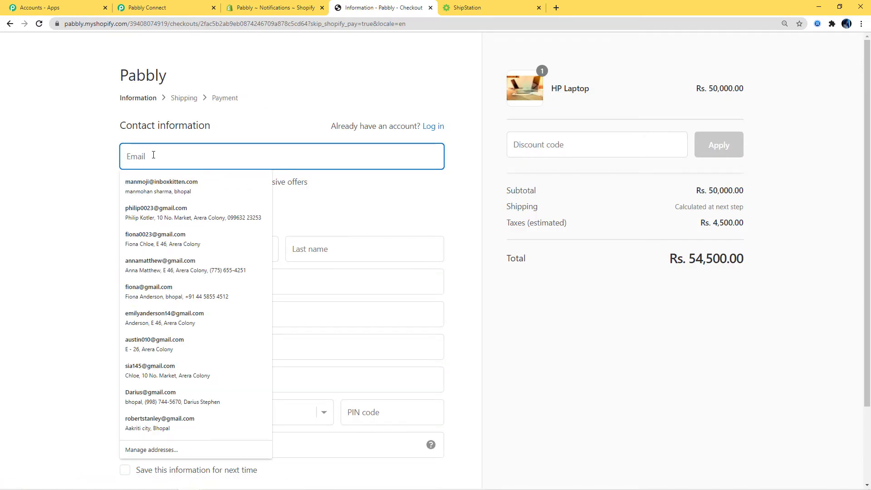
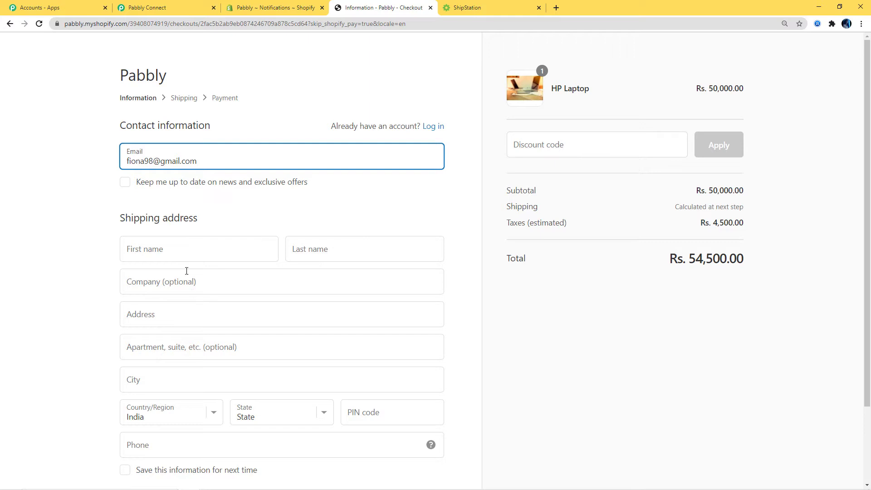
left_click(184, 250)
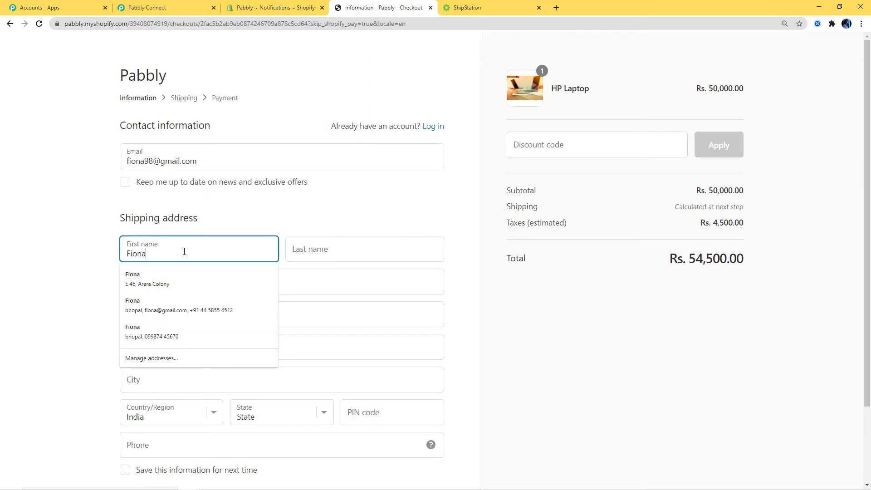
left_click(344, 245)
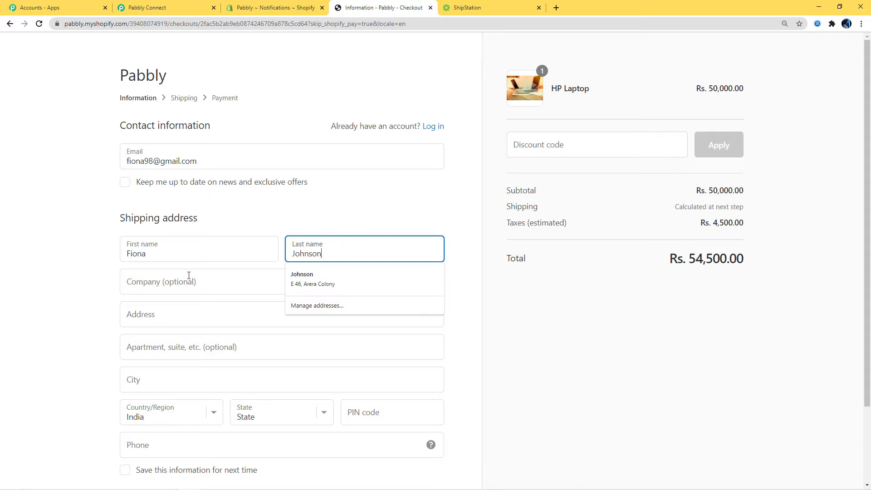
left_click(189, 276)
type("TVS")
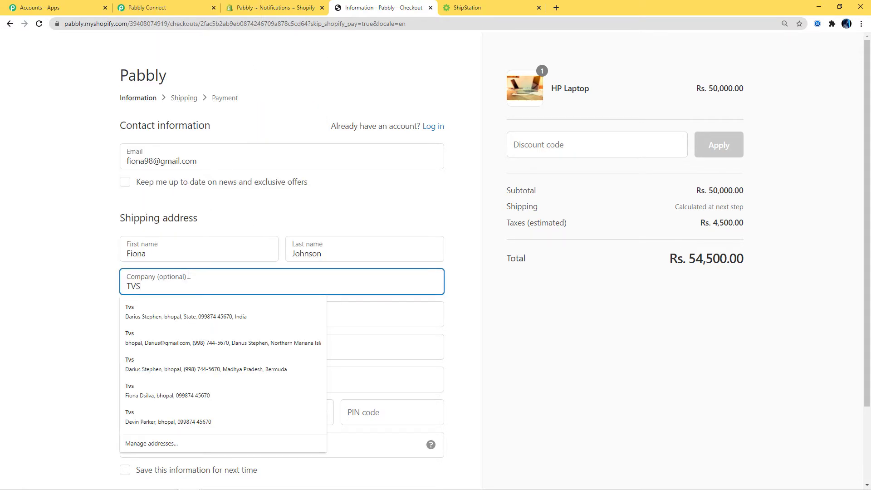
Fill in the street address, PIN code and phone number, then continue to shipping
left_click(371, 310)
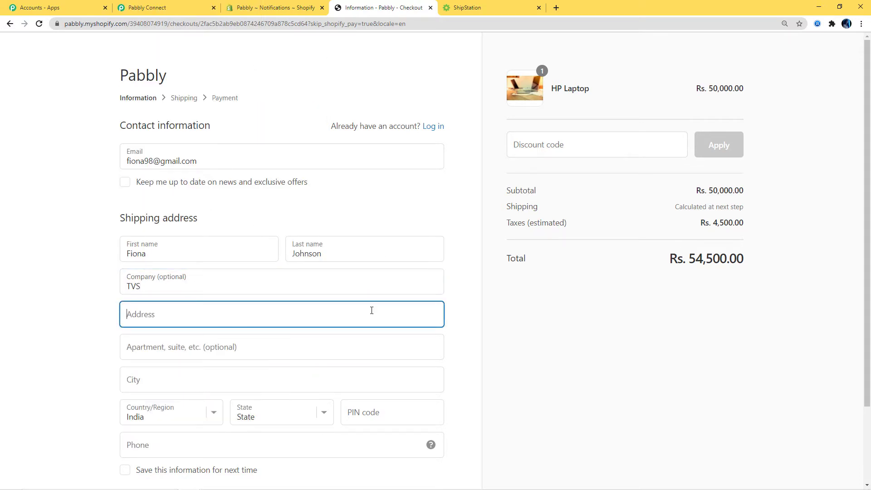
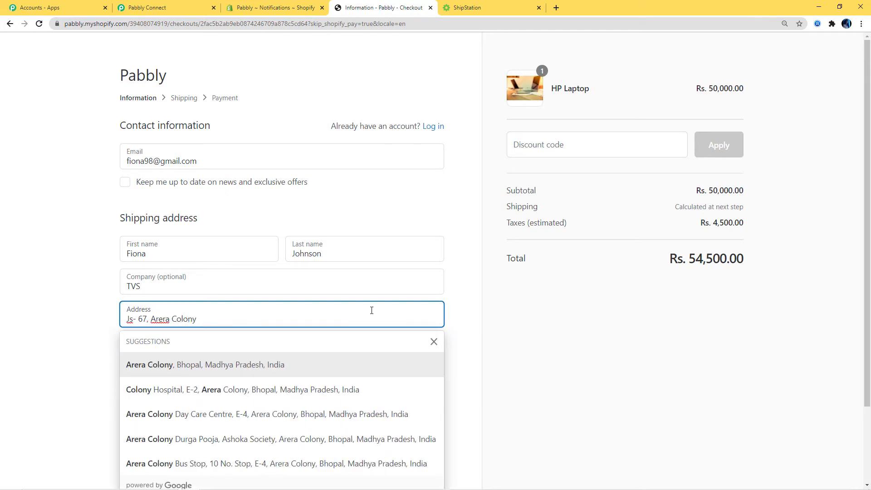
key("Escape")
scroll(558, 352, "down", 2)
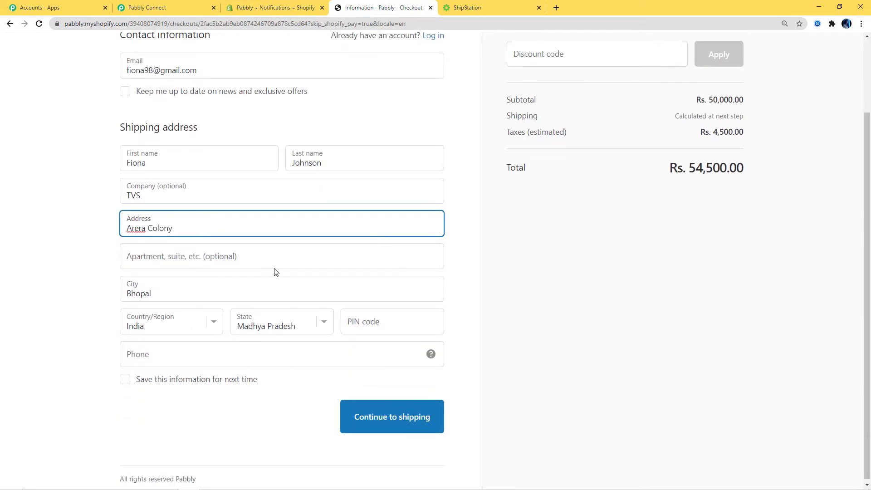
left_click(363, 328)
type("462016")
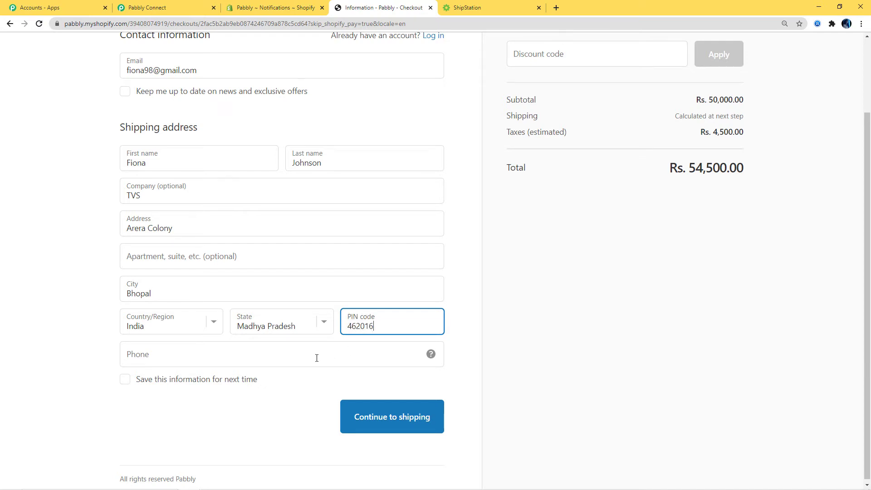
left_click(317, 358)
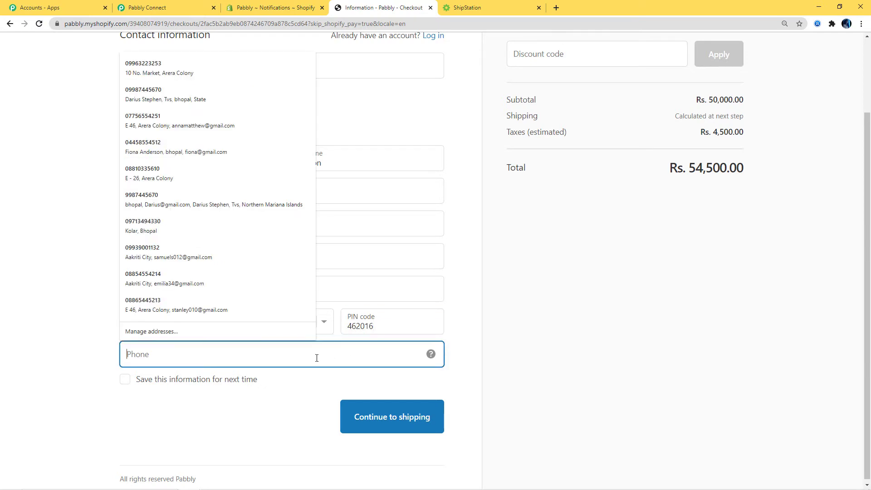
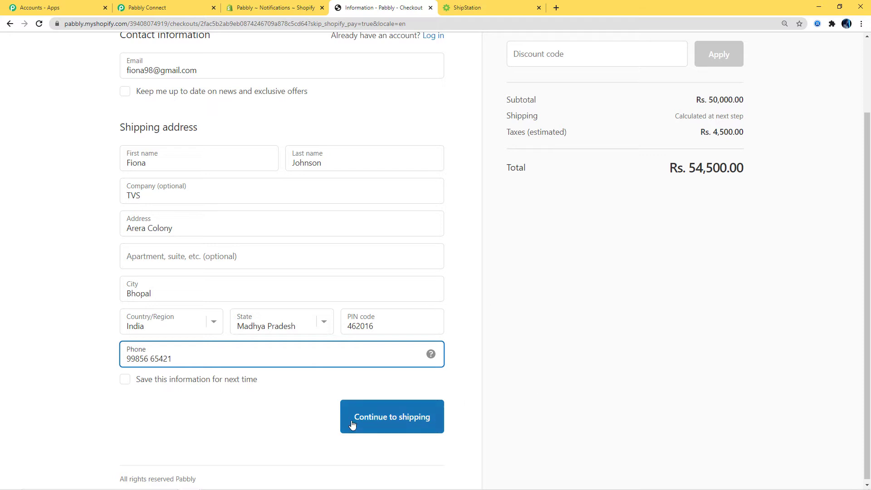
left_click(352, 423)
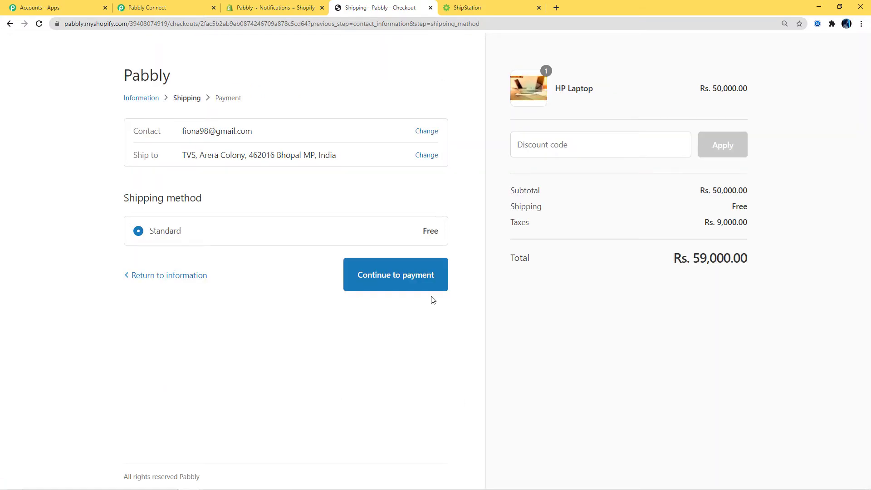
Enter the test card number, name on card, expiry and security code 123, then pay now
left_click(398, 274)
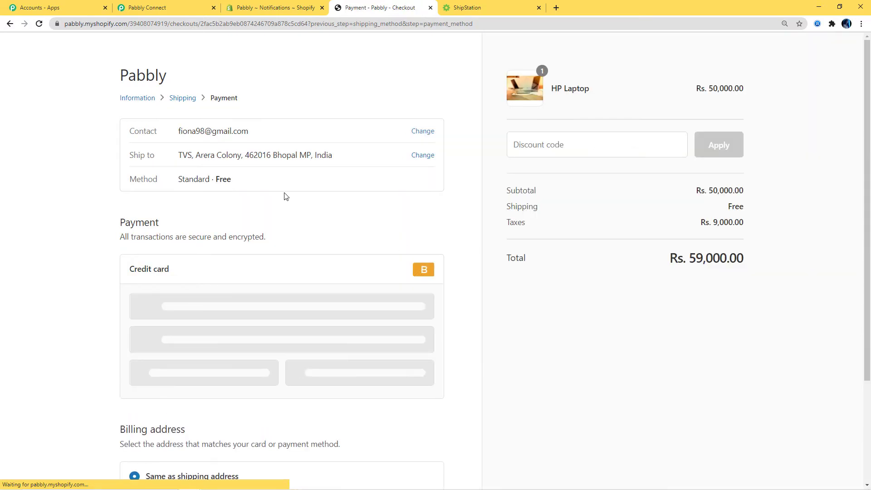
left_click(254, 308)
type("1")
left_click(188, 340)
type("Fiona")
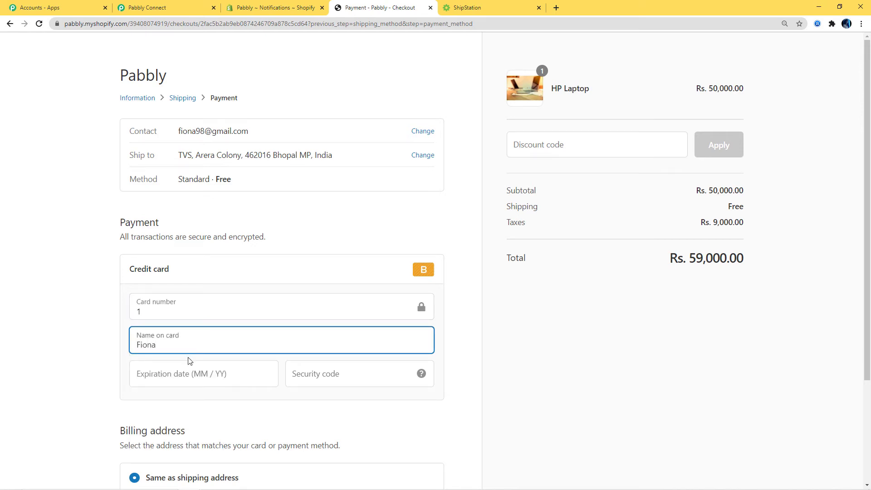
left_click(187, 373)
type("023")
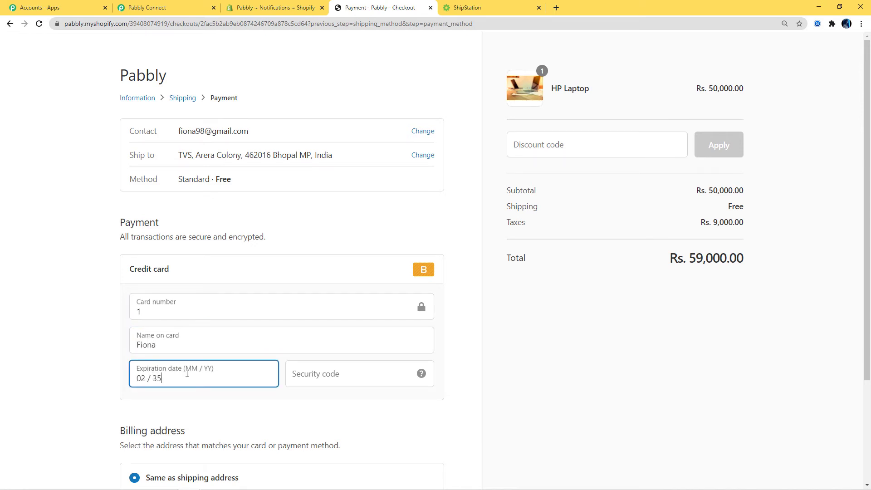
left_click(299, 372)
type("123")
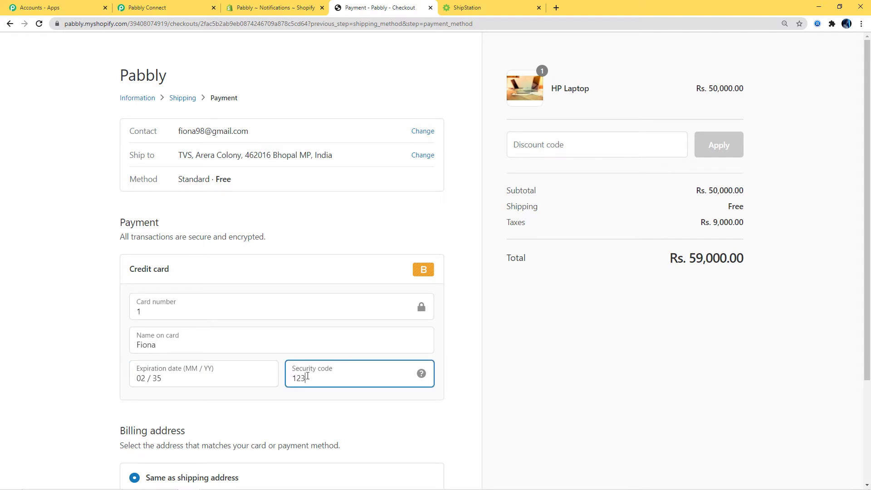
scroll(448, 403, "down", 3)
left_click(431, 416)
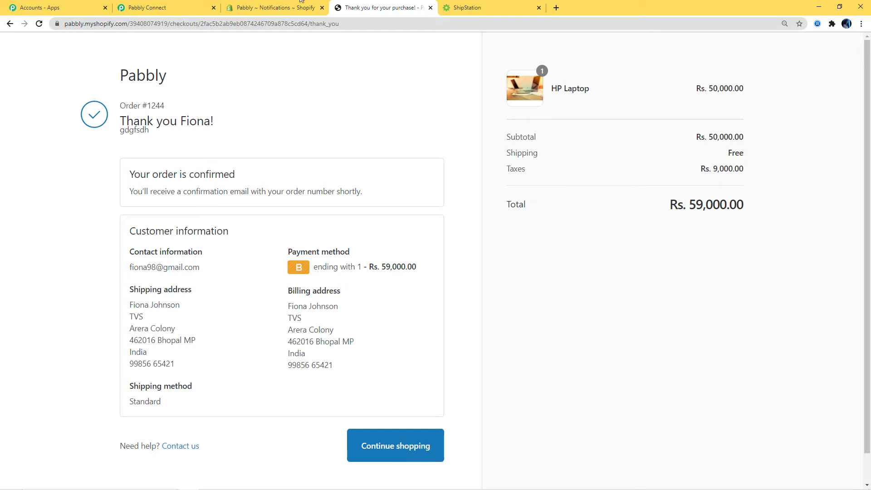
Back in the Pabbly Connect workflow, review the captured HP Laptop order webhook response
left_click(155, 8)
scroll(670, 286, "down", 1)
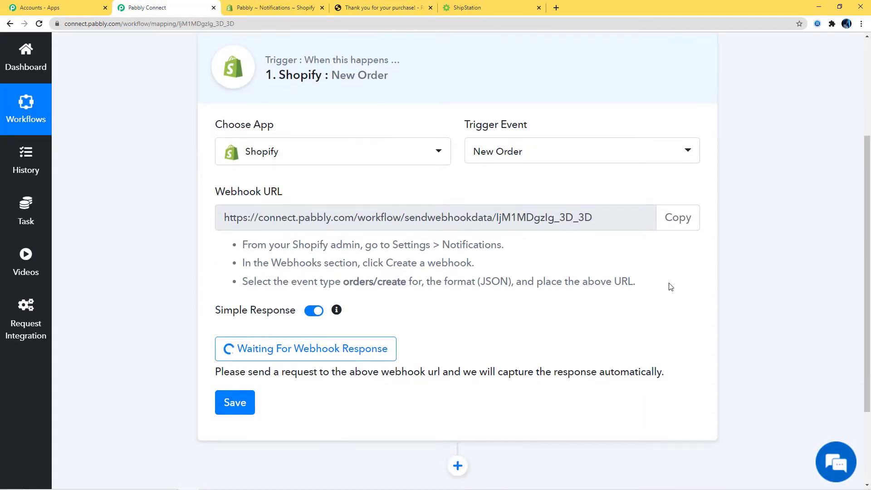
scroll(670, 286, "down", 2)
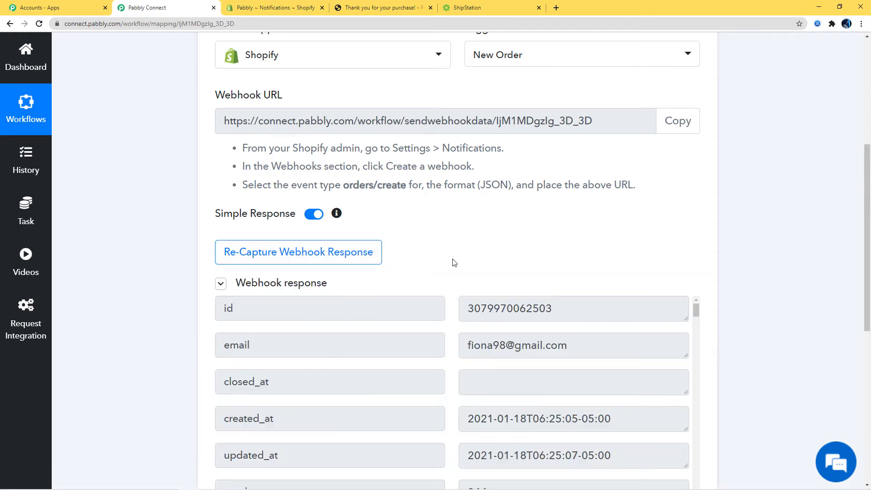
scroll(597, 237, "down", 3)
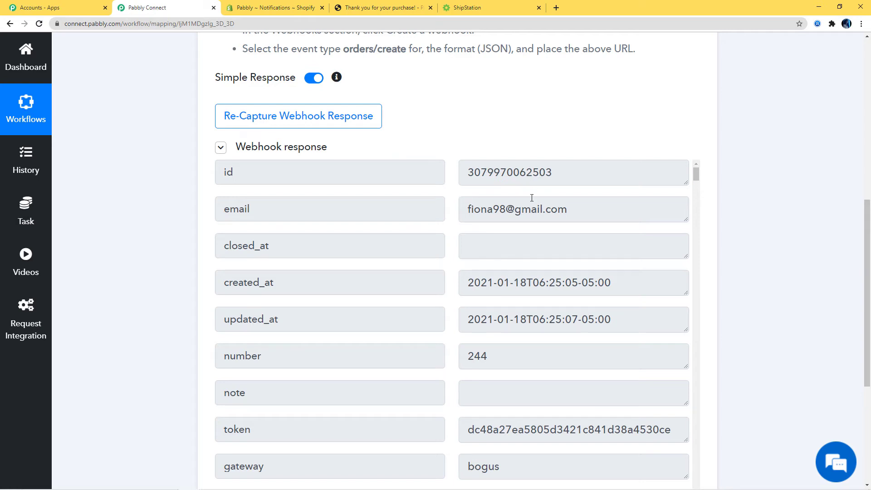
scroll(570, 344, "down", 8)
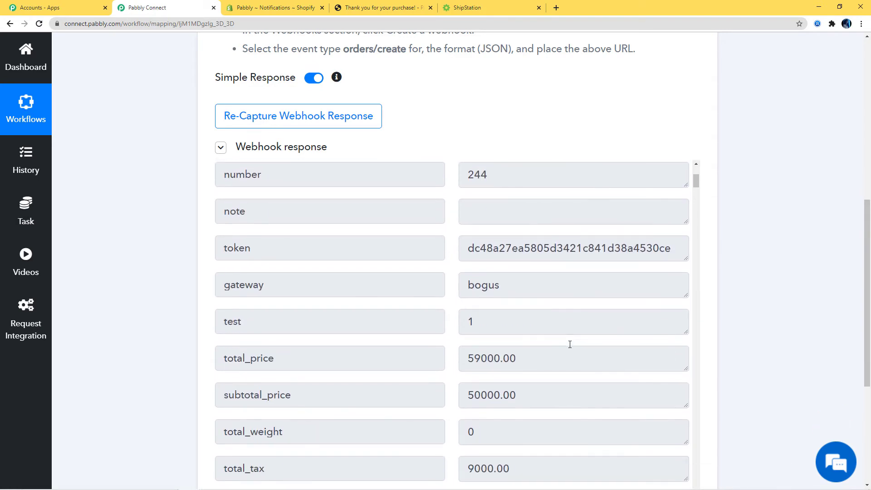
scroll(570, 382, "down", 18)
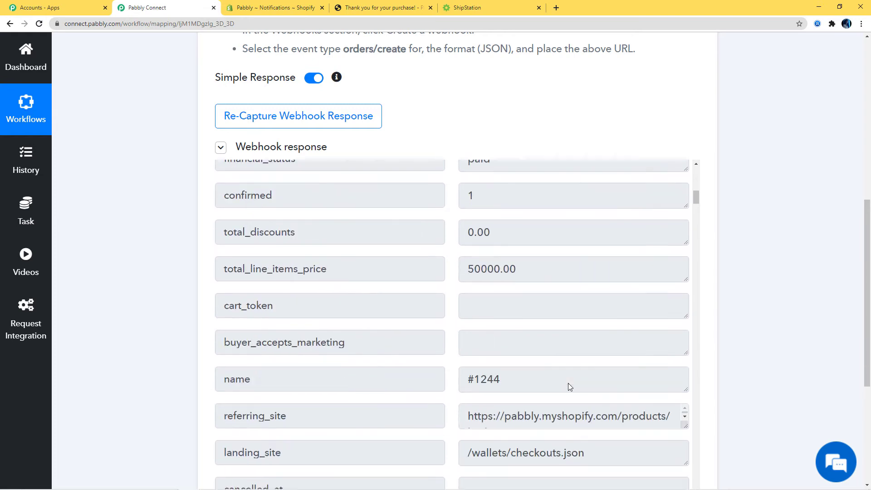
scroll(560, 382, "down", 12)
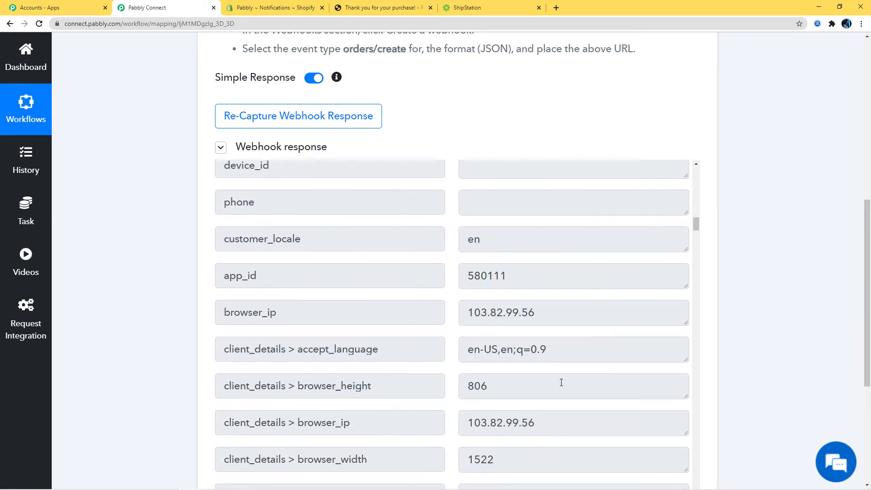
scroll(559, 382, "down", 14)
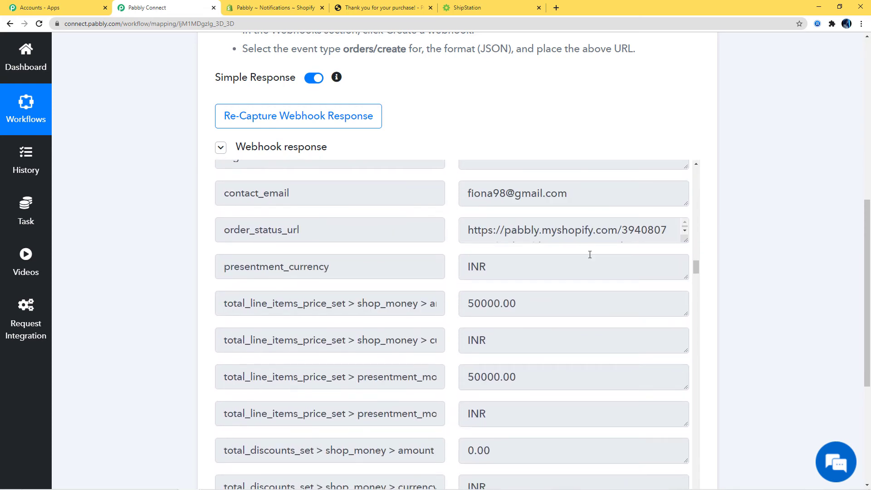
scroll(590, 281, "down", 19)
scroll(590, 285, "down", 4)
Save the Shopify New Order webhook response and acknowledge 'Webhook Successfully Saved'
scroll(586, 281, "up", 2)
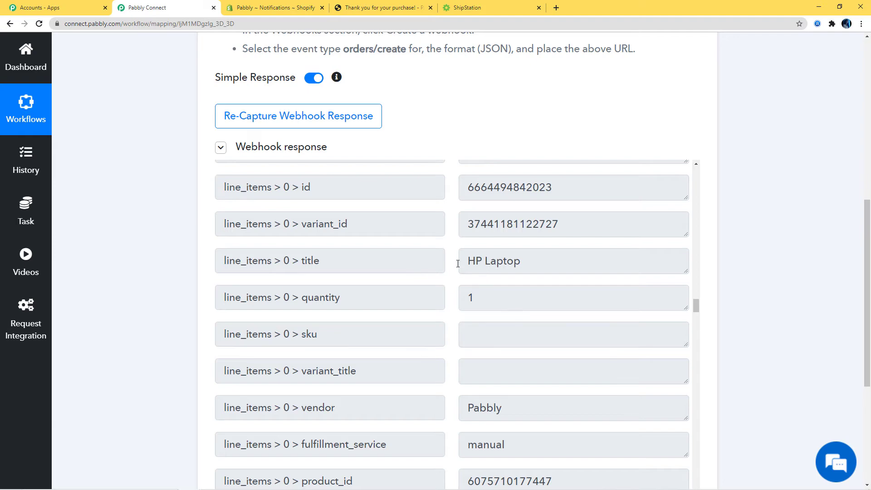
scroll(538, 294, "down", 8)
scroll(728, 319, "down", 7)
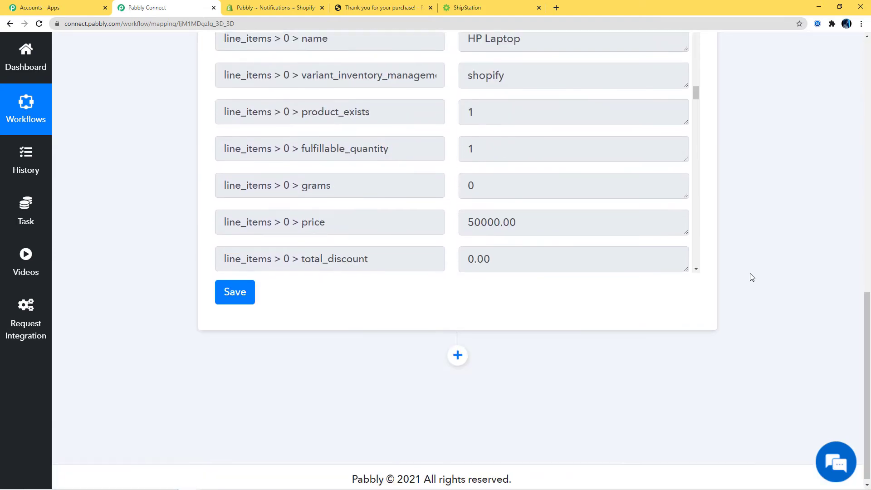
left_click(250, 291)
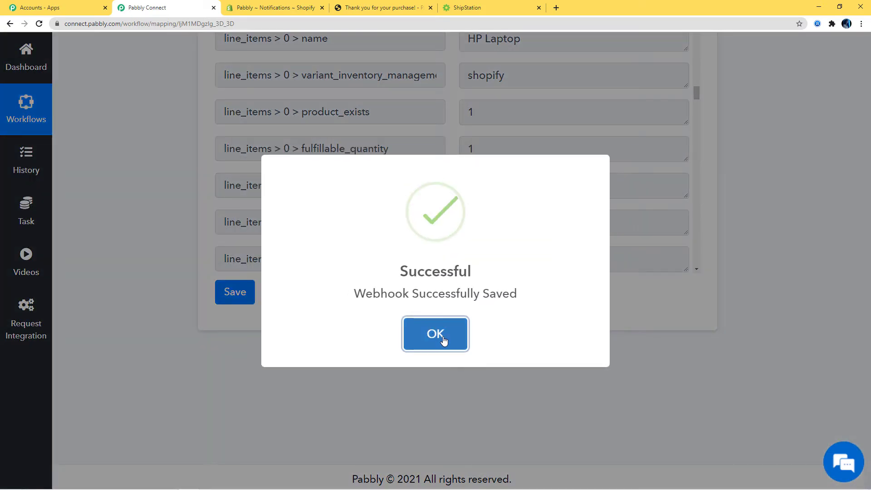
left_click(442, 338)
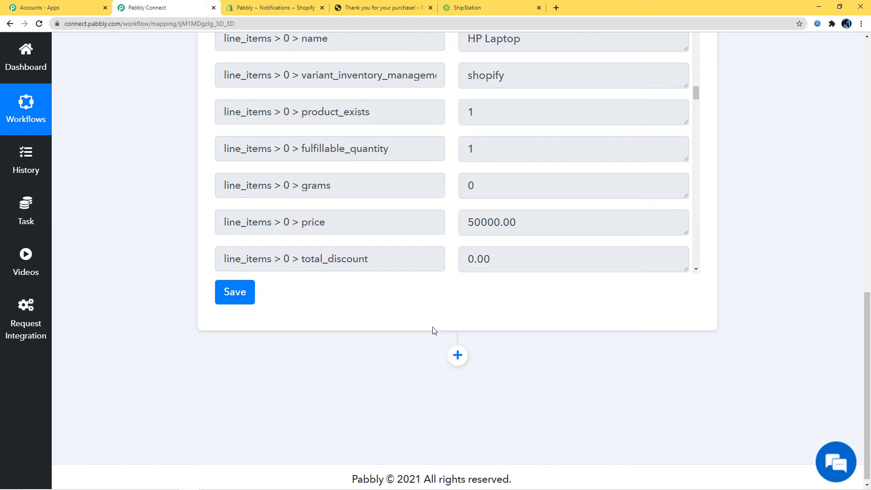
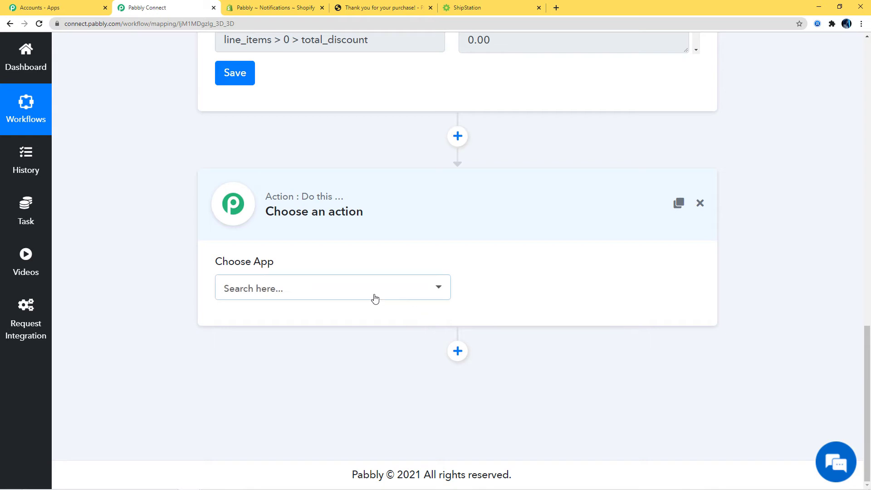
Set the action step's app to ShipStation with the Create Order action event
left_click(375, 297)
type("ShipSt")
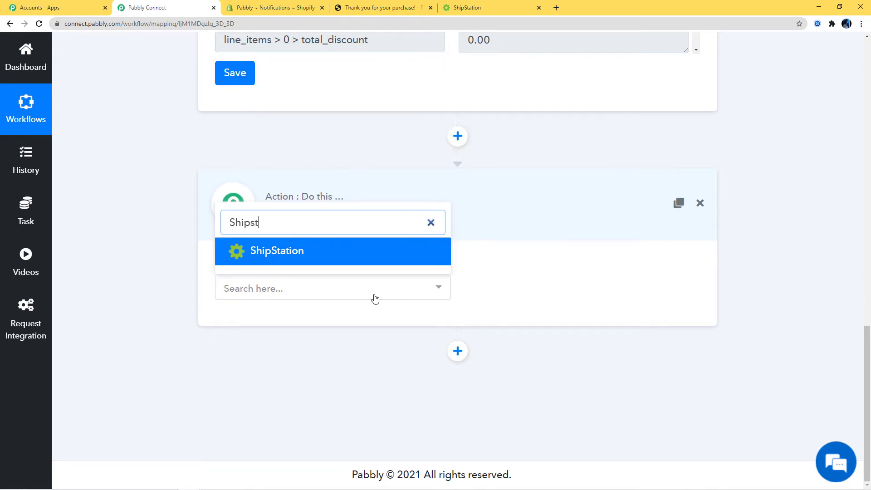
type("a")
left_click(366, 247)
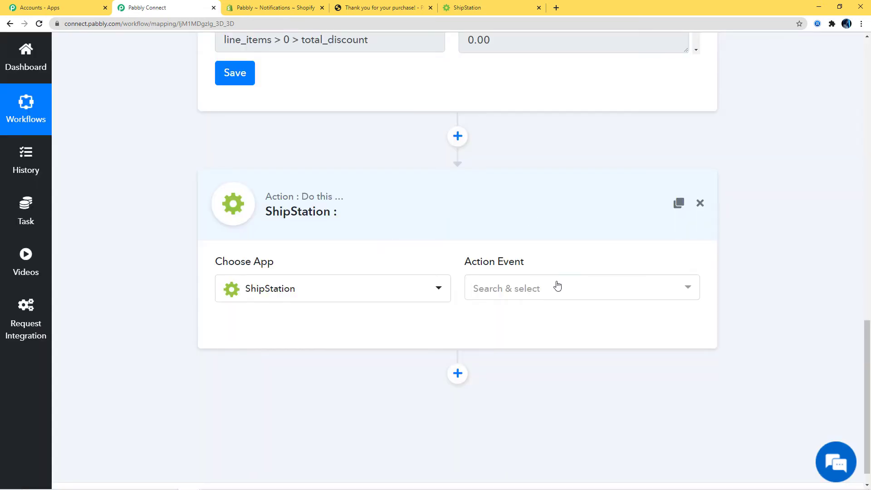
left_click(557, 286)
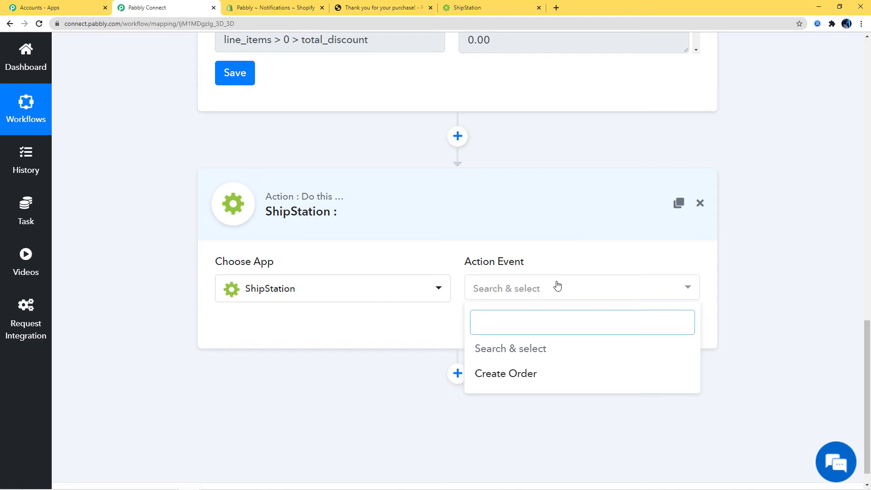
left_click(512, 374)
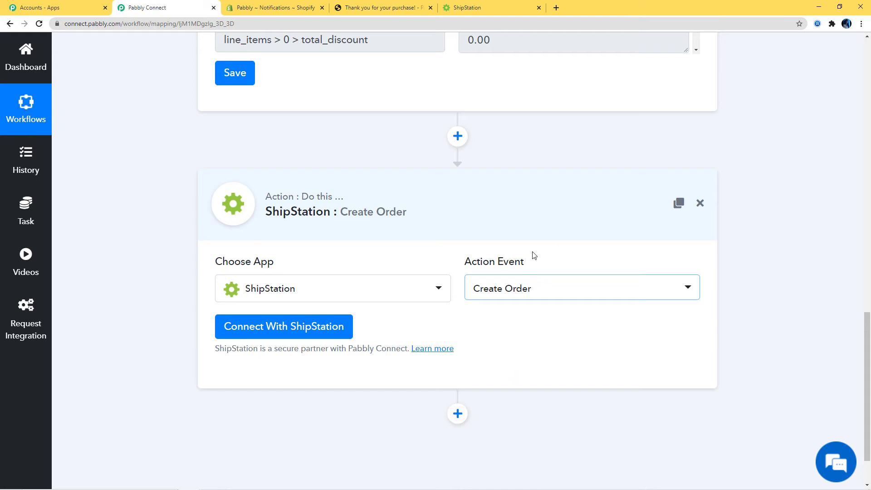
Start connecting ShipStation, keeping New Credentials selected in the Credentials panel
left_click(290, 328)
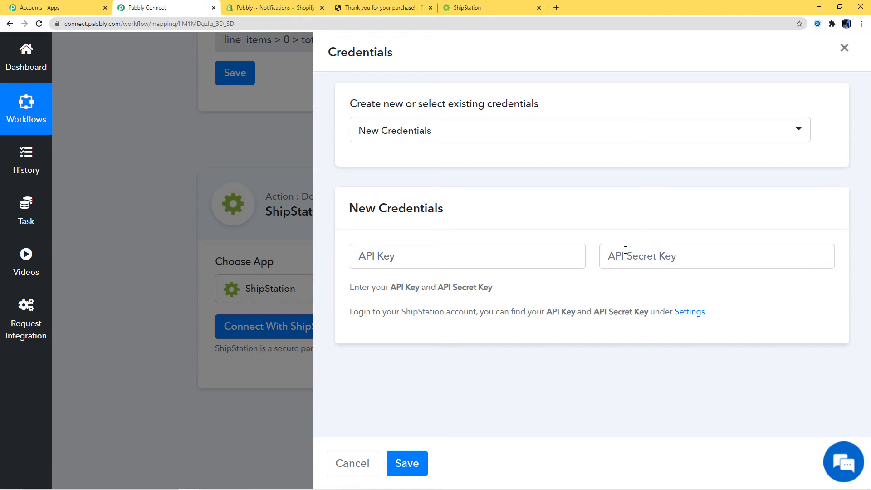
left_click(545, 136)
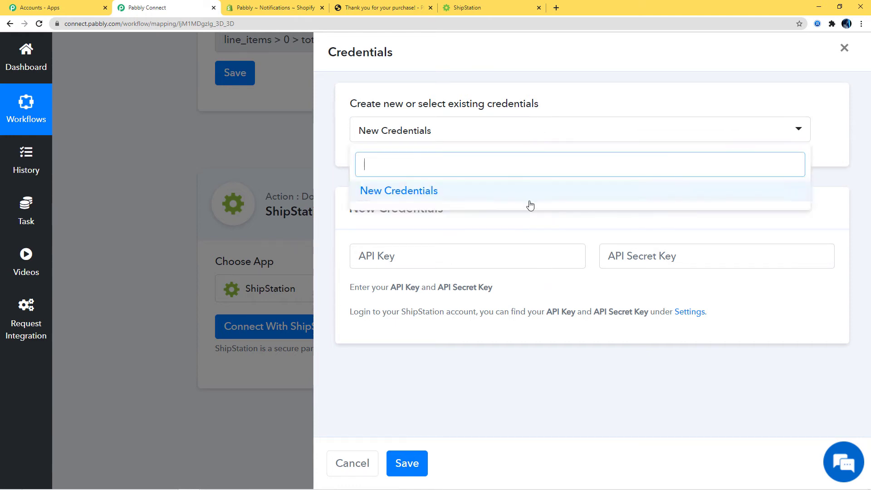
left_click(575, 80)
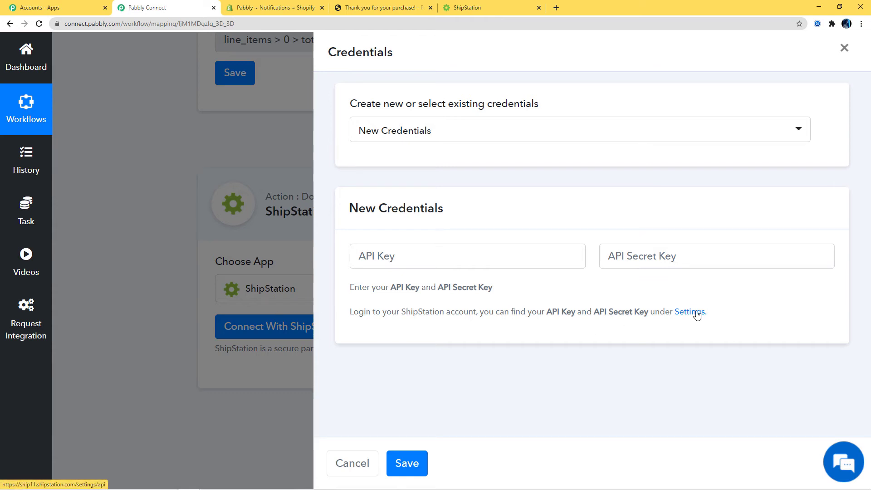
Open ShipStation's Account > API Settings page and select the API Key to copy
left_click(486, 13)
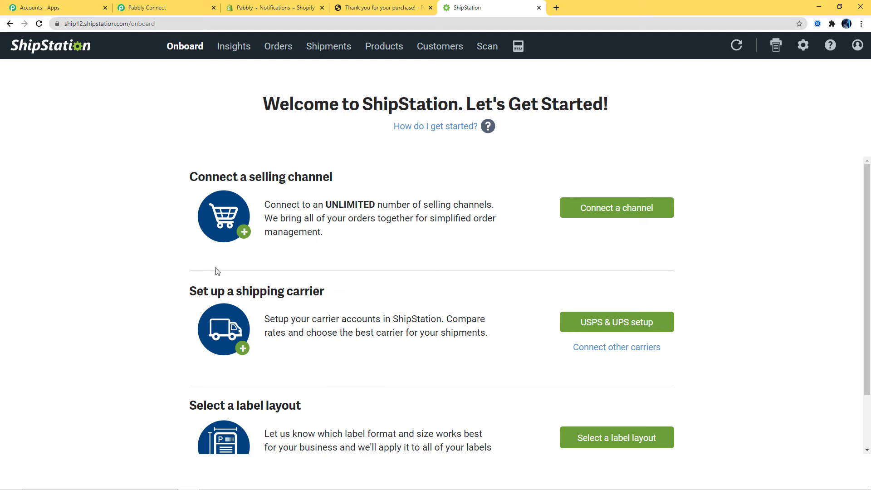
left_click(804, 47)
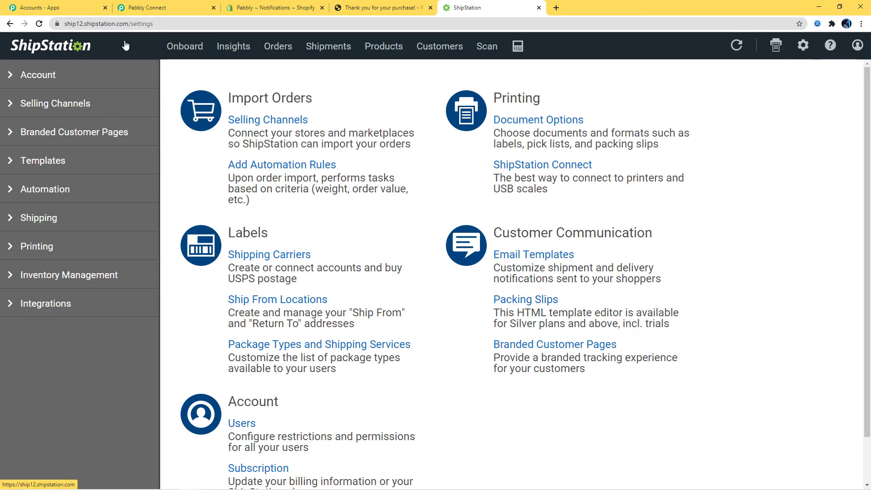
left_click(37, 76)
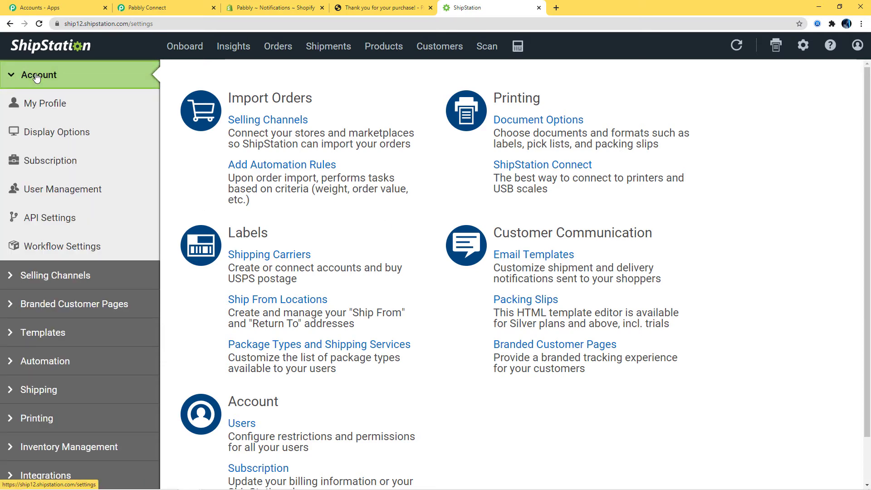
left_click(42, 219)
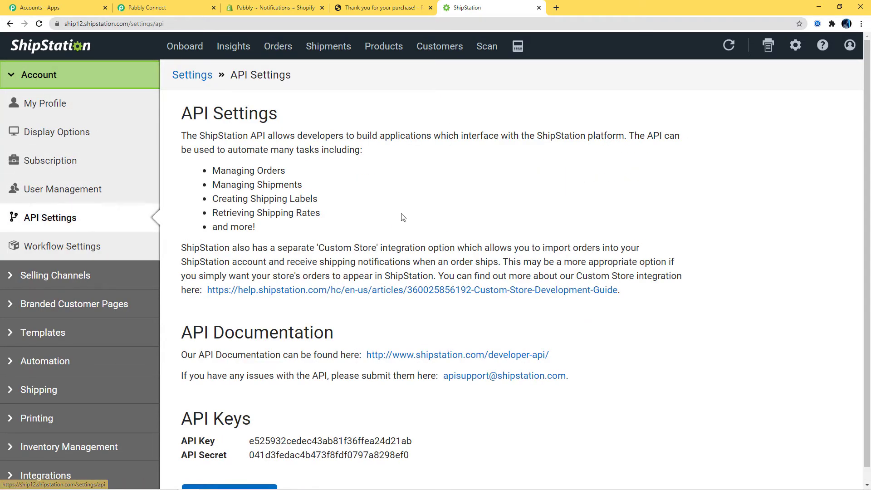
scroll(402, 217, "down", 1)
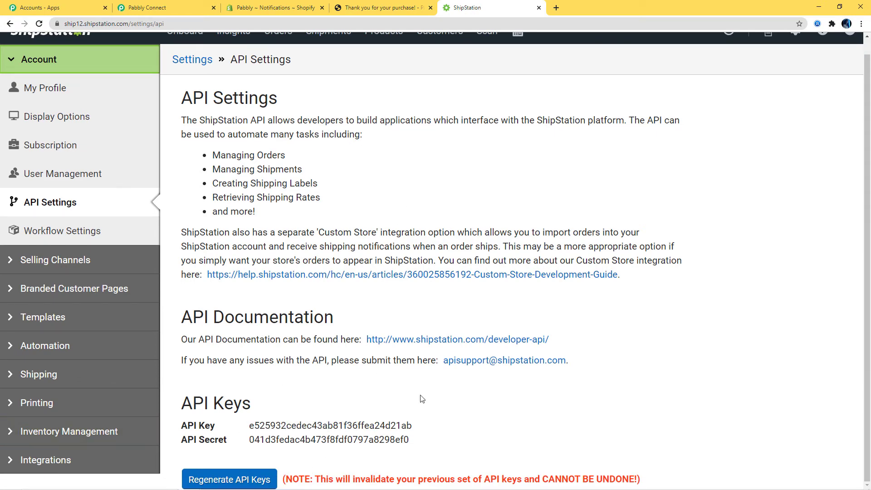
left_click_drag(248, 431, 412, 423)
key("ctrl+c")
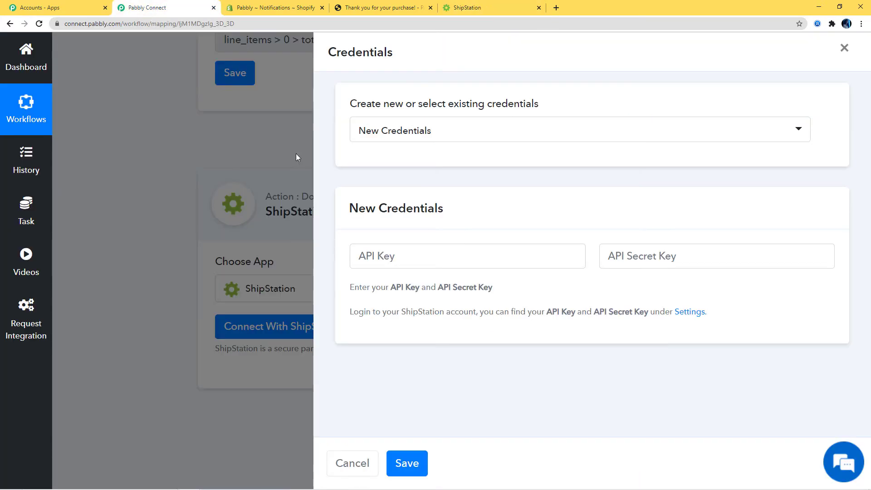
Paste the copied ShipStation API Key into Pabbly Connect's API Key field
left_click(144, 10)
right_click(394, 255)
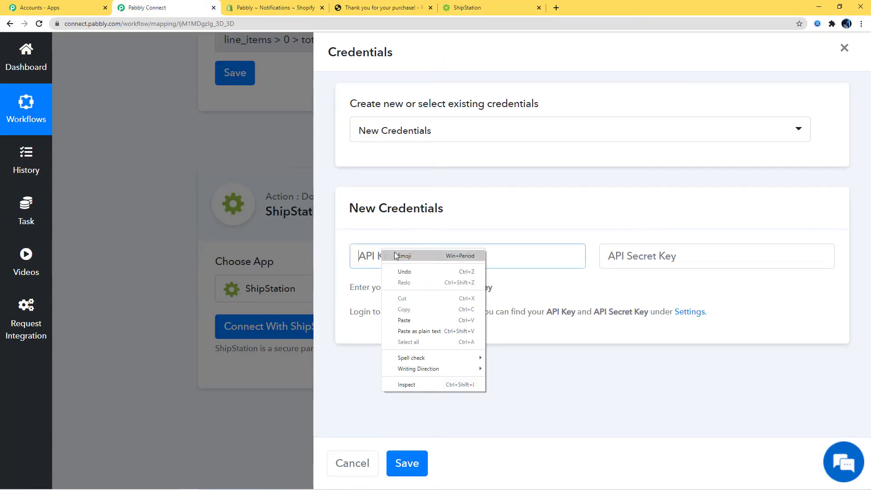
left_click(404, 319)
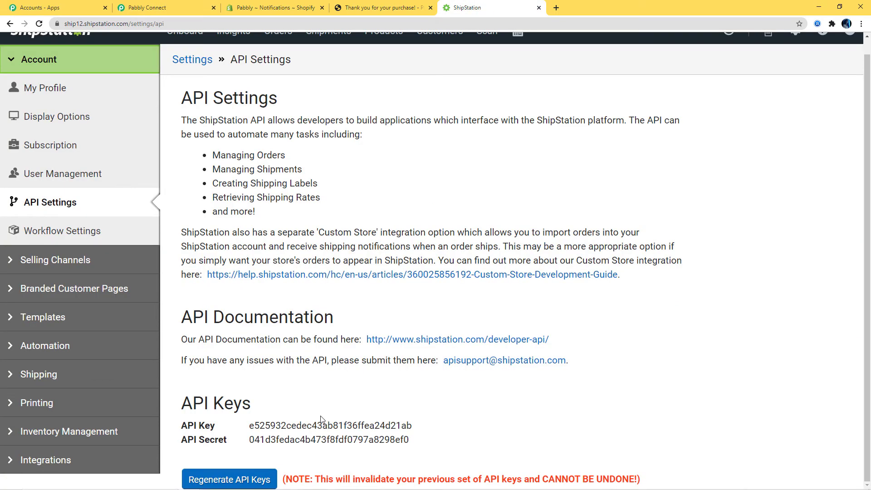
Copy the ShipStation API Secret into the API Secret Key field and save the credentials
left_click(472, 7)
left_click_drag(249, 443, 412, 446)
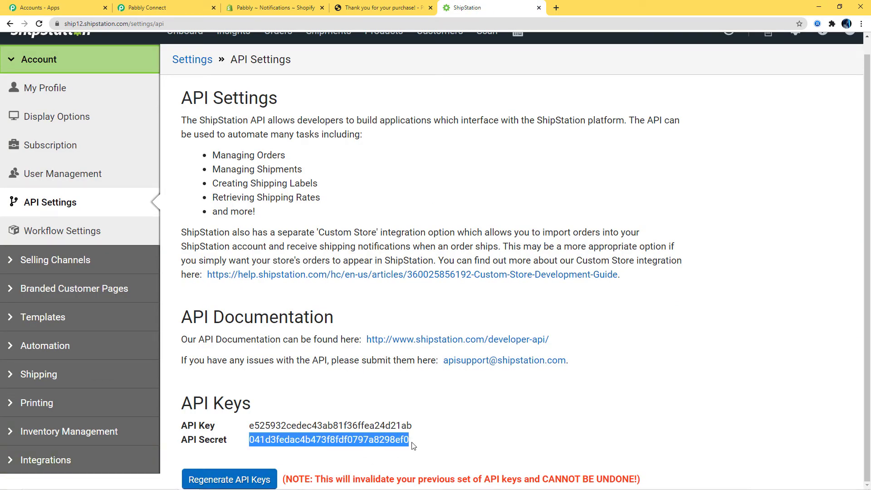
left_click(147, 8)
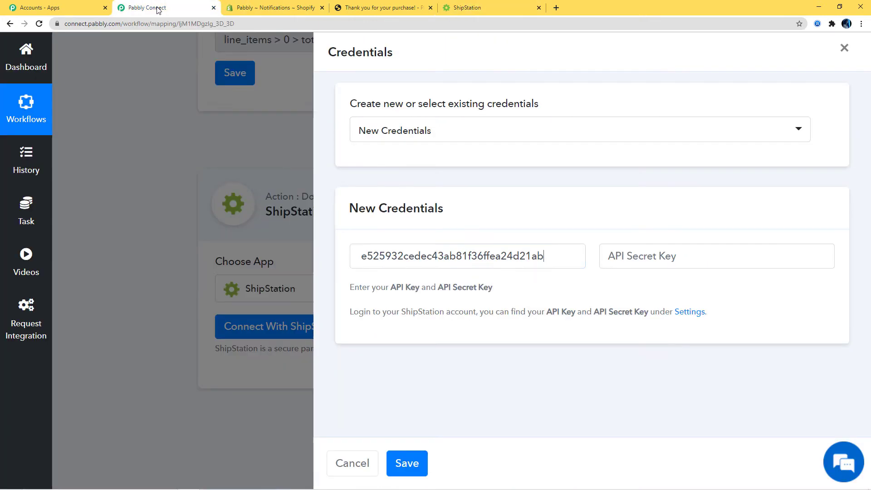
left_click(647, 257)
key("ctrl+v")
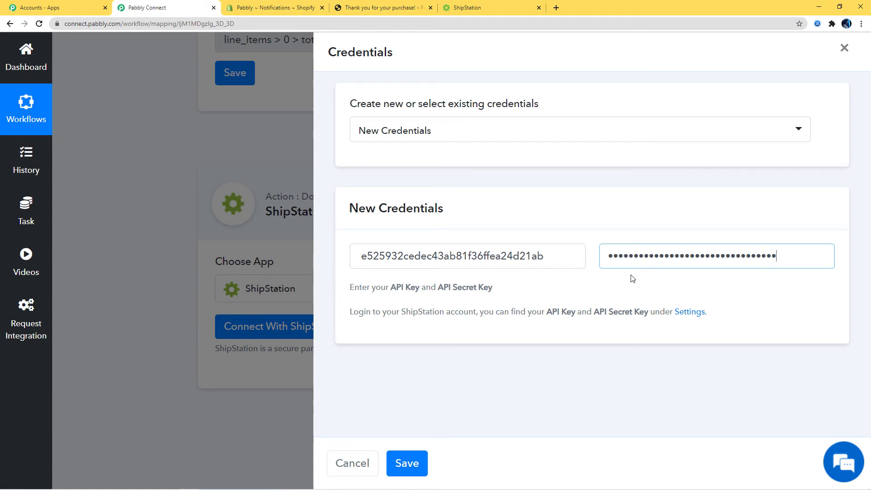
left_click(410, 465)
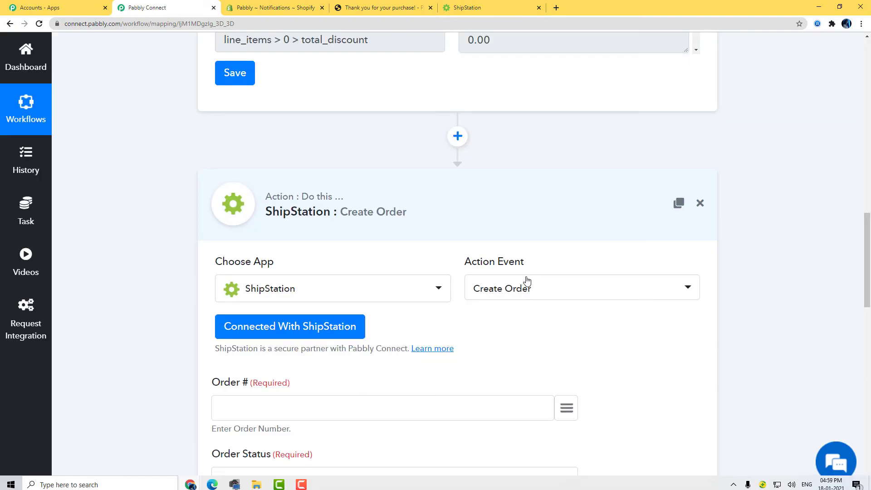
Map the trigger's order_number (1244) into the Order # field
scroll(597, 303, "down", 7)
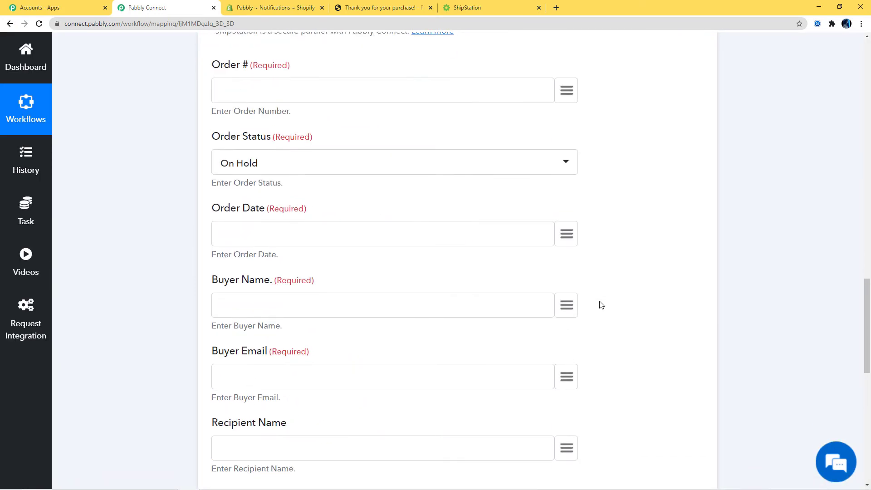
scroll(601, 304, "down", 4)
scroll(601, 304, "up", 20)
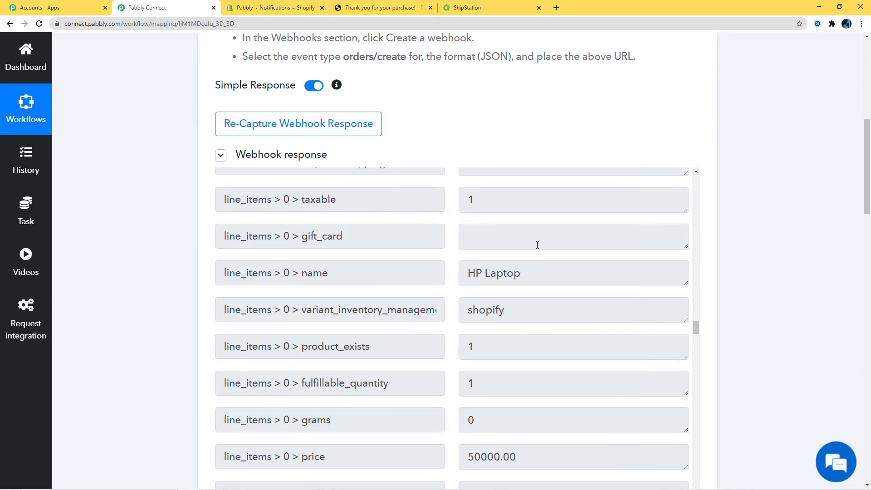
scroll(744, 329, "down", 15)
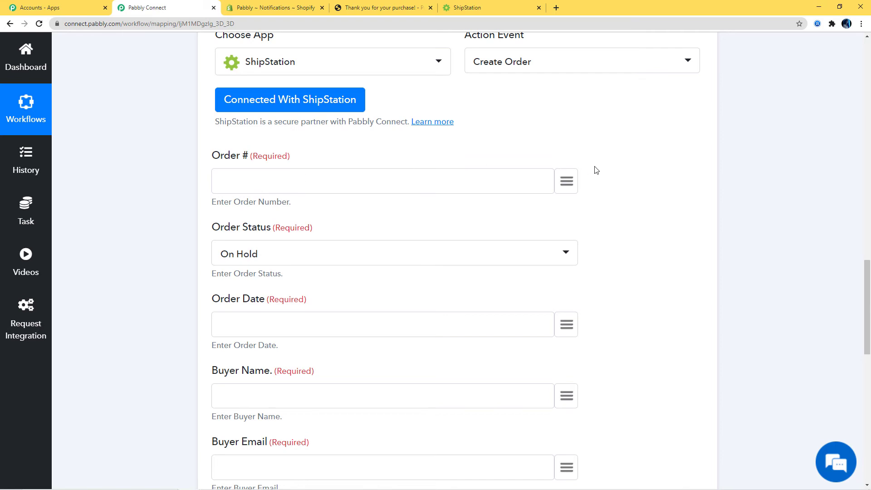
left_click(566, 182)
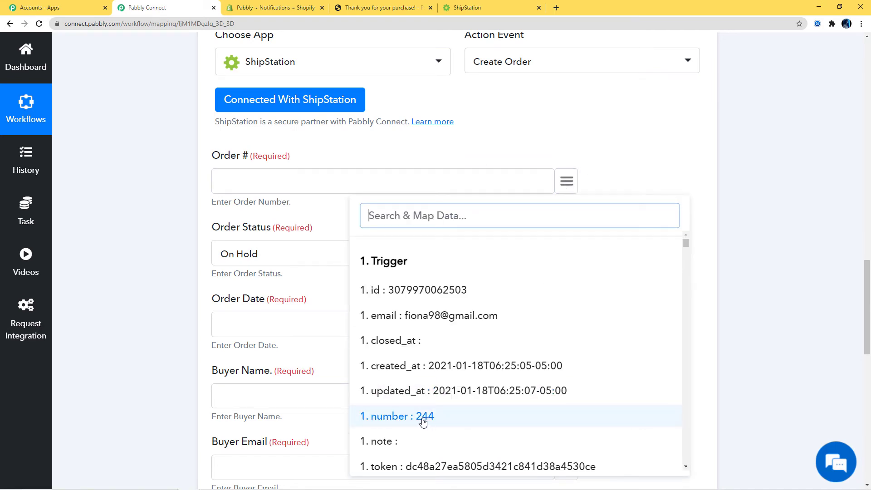
type("or")
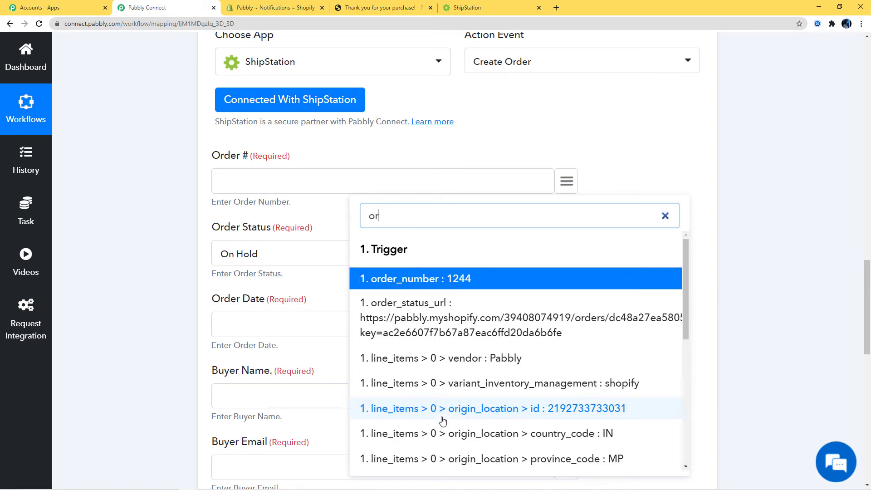
left_click(456, 280)
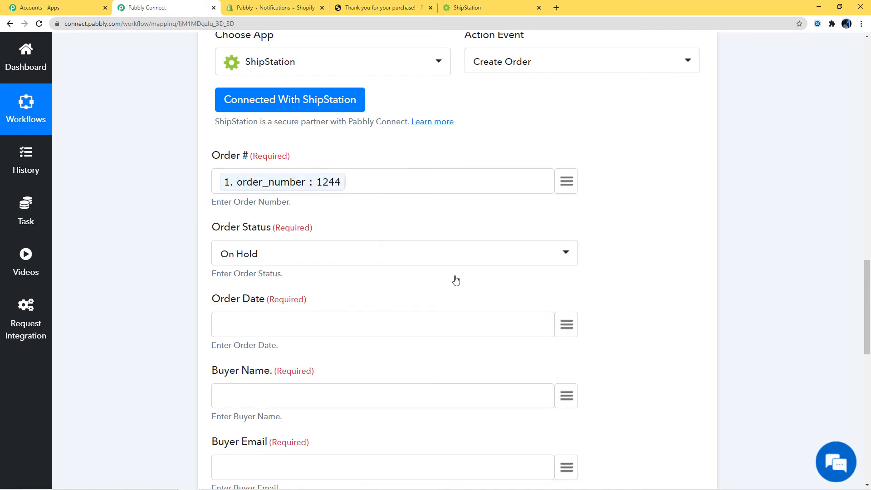
Set the Order Status to Shipped
left_click(430, 256)
left_click(242, 338)
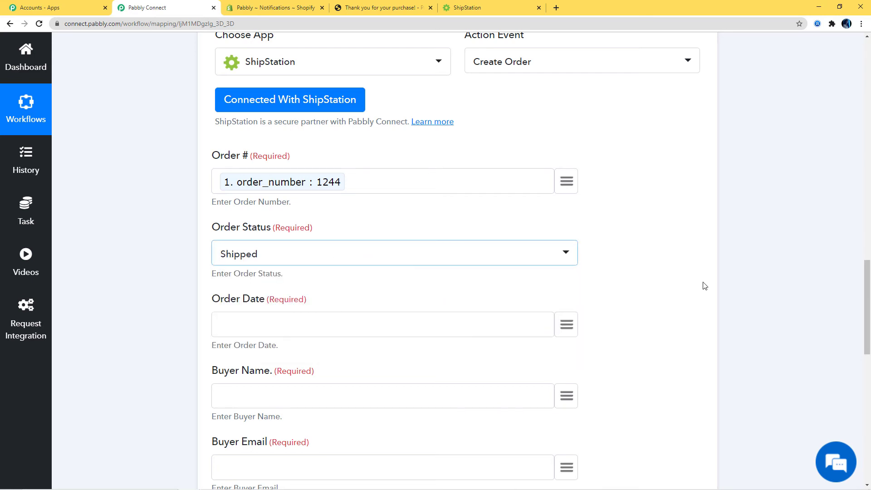
scroll(644, 285, "down", 5)
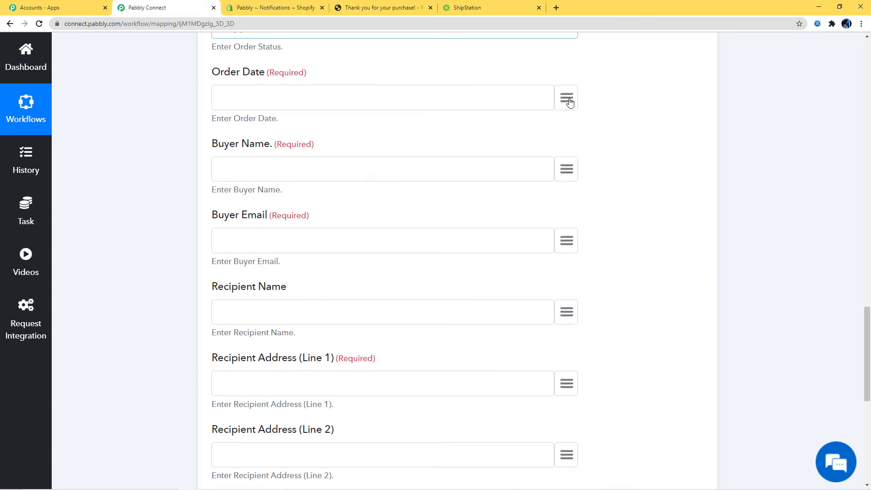
Map created_at into Order Date, billing name into Buyer Name, and email into Buyer Email
left_click(570, 102)
left_click(475, 280)
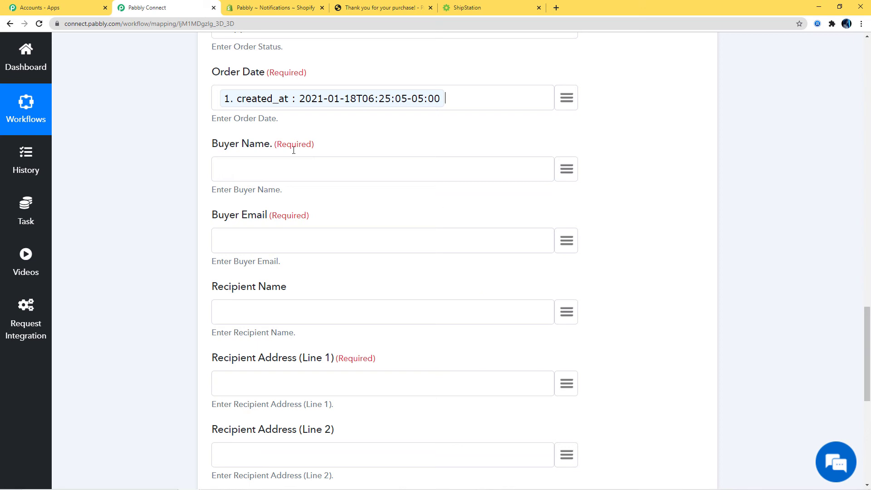
left_click(566, 170)
type("nam")
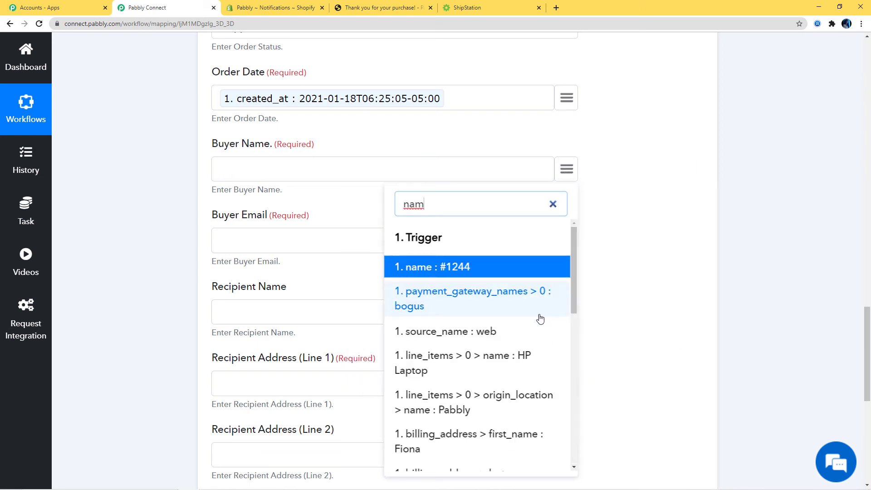
scroll(539, 312, "down", 2)
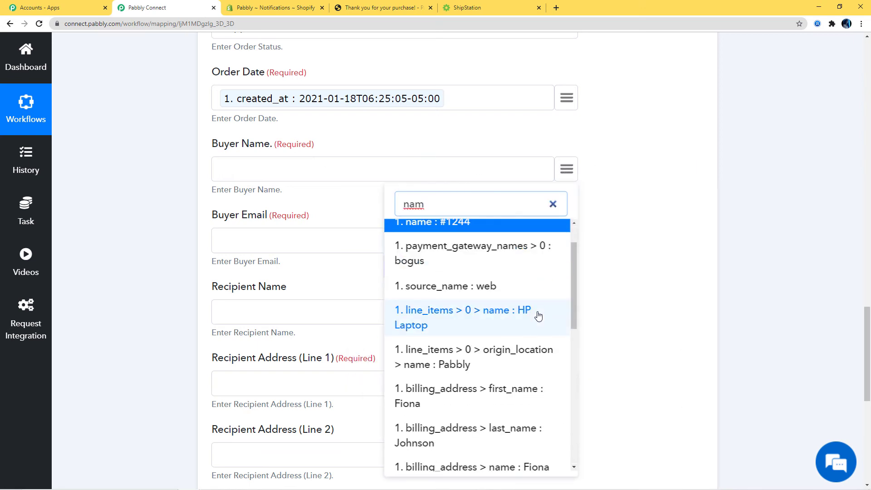
scroll(539, 313, "down", 2)
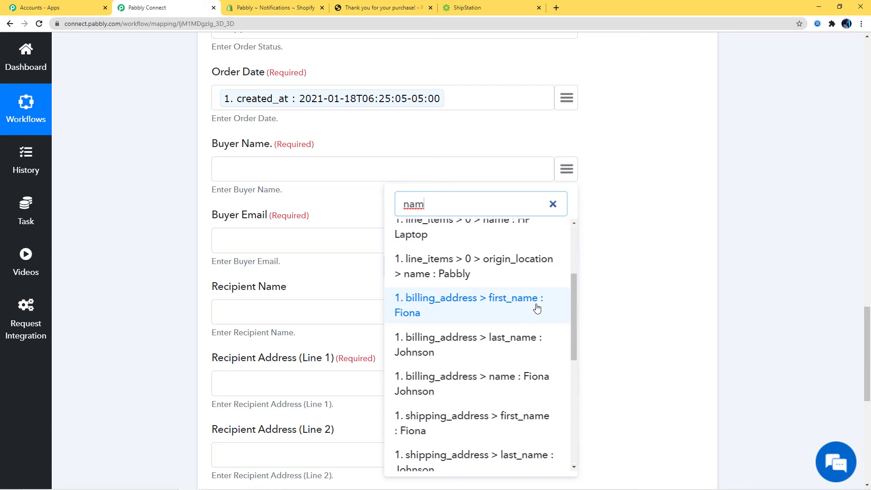
left_click(528, 376)
left_click(566, 240)
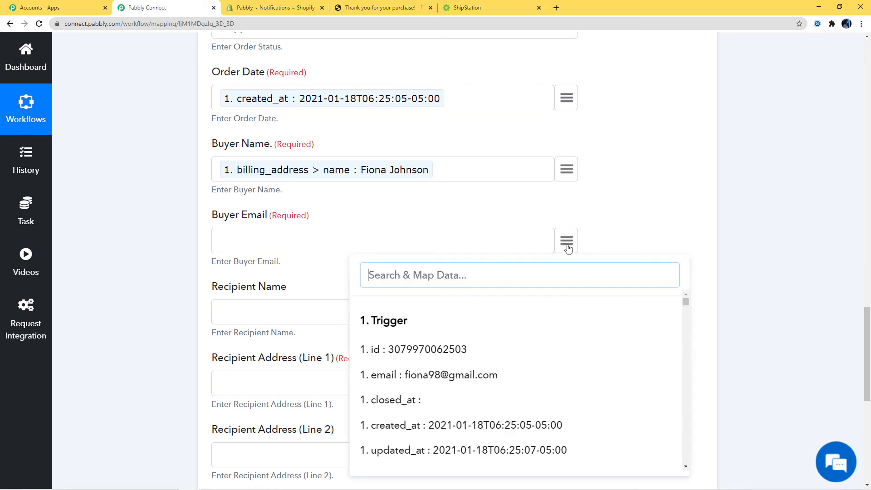
type("em")
left_click(509, 339)
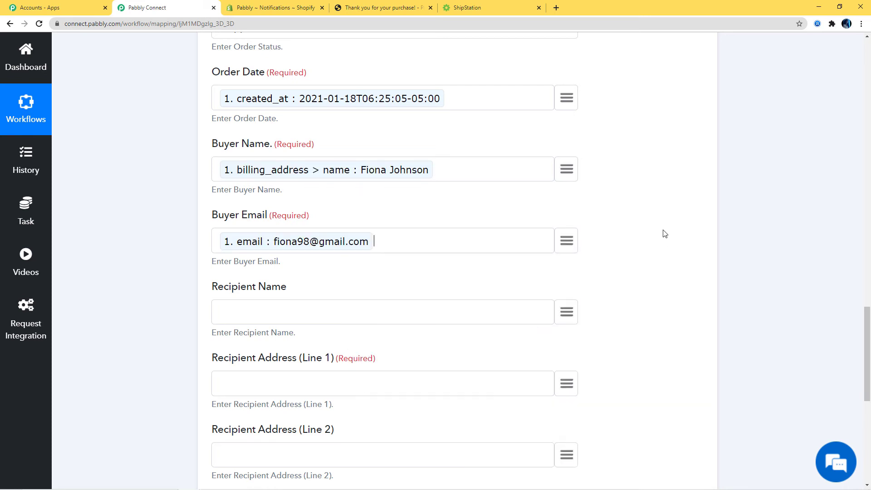
Map billing name into Recipient Name and billing address1 into Recipient Address Line 1
scroll(662, 233, "down", 4)
left_click(566, 133)
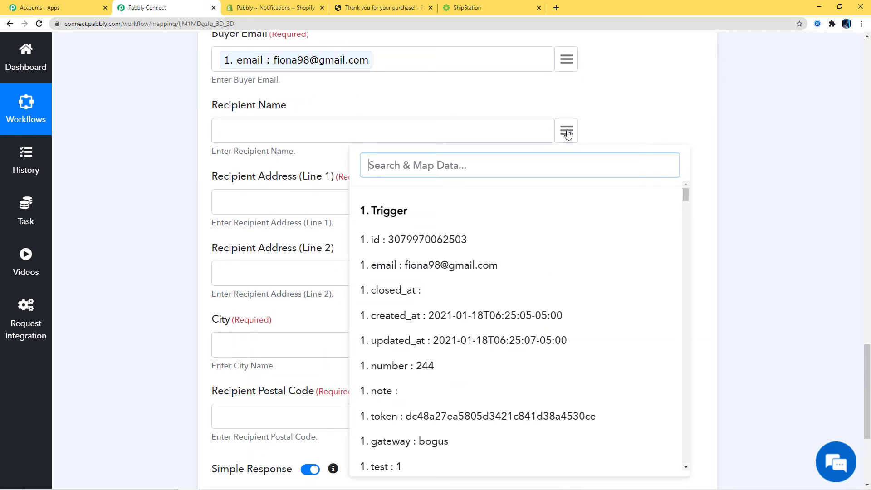
type("fio")
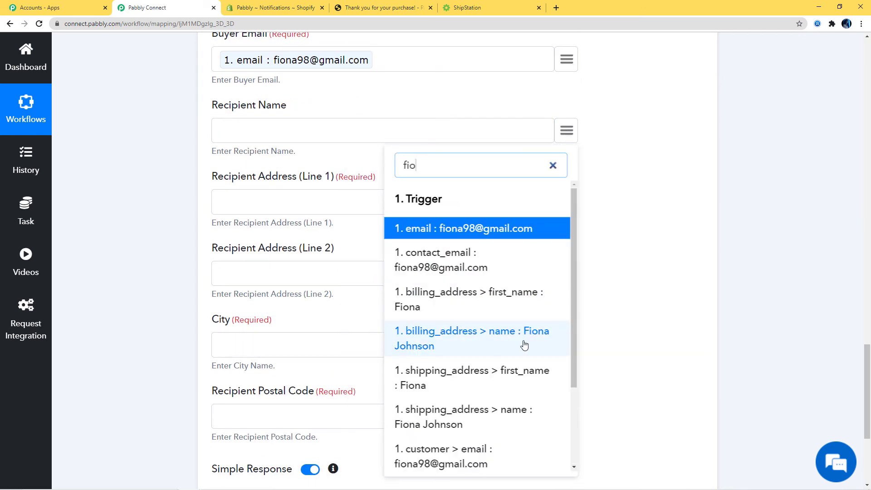
left_click(506, 344)
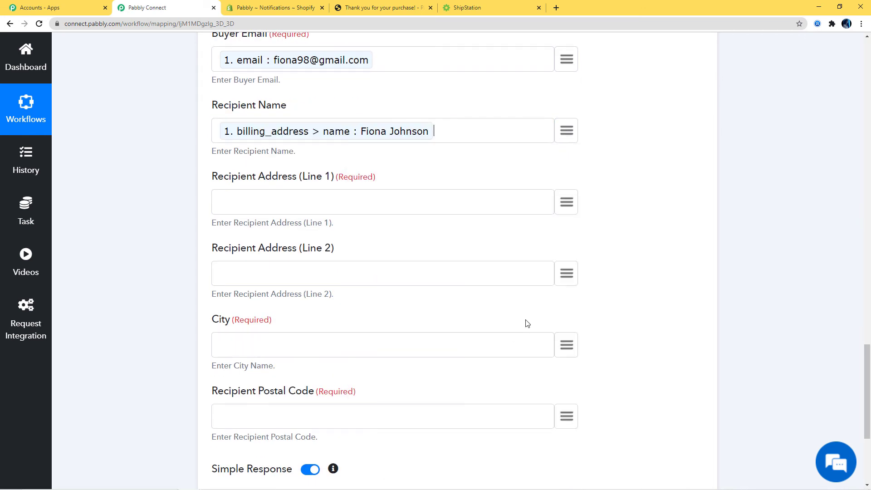
left_click(564, 201)
scroll(537, 351, "down", 4)
type("add")
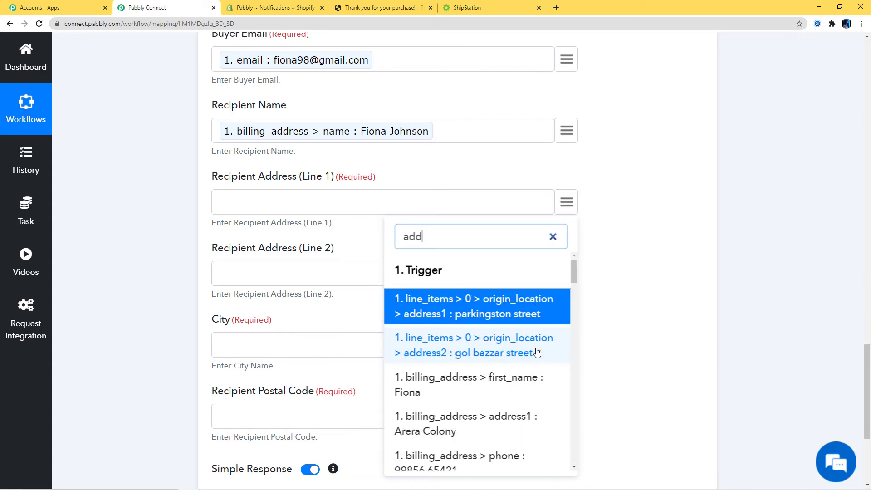
scroll(537, 351, "down", 2)
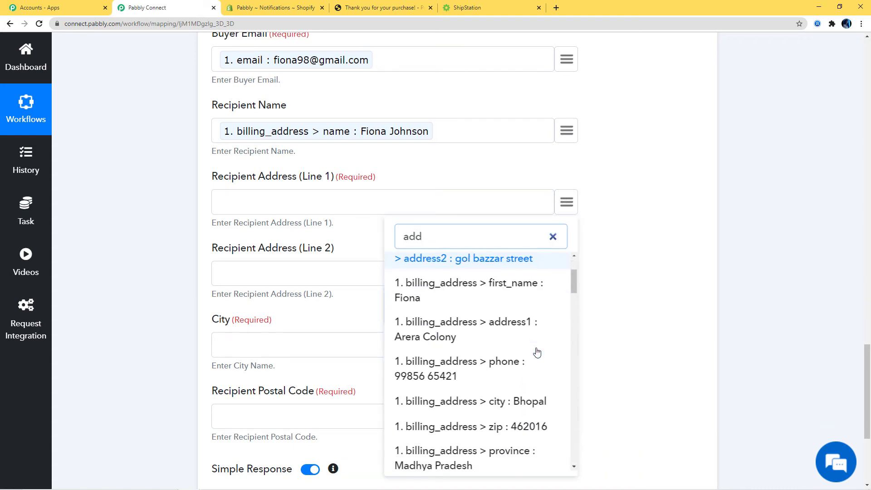
scroll(531, 408, "up", 3)
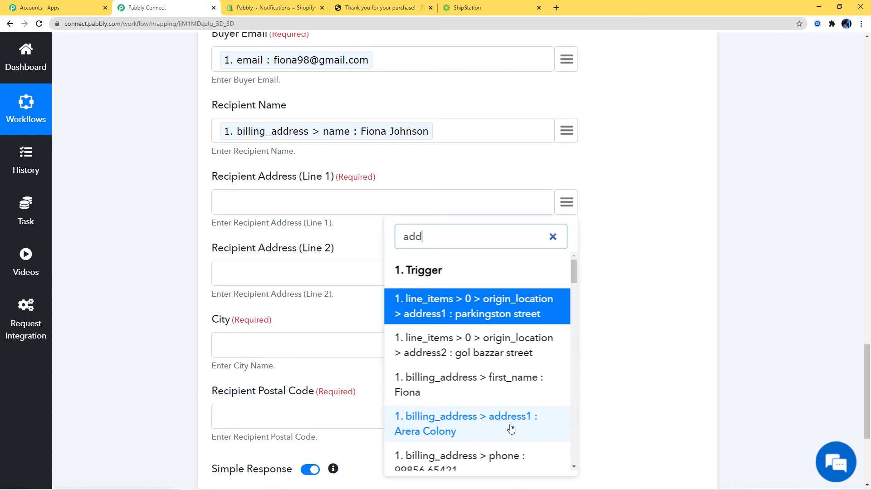
left_click(510, 426)
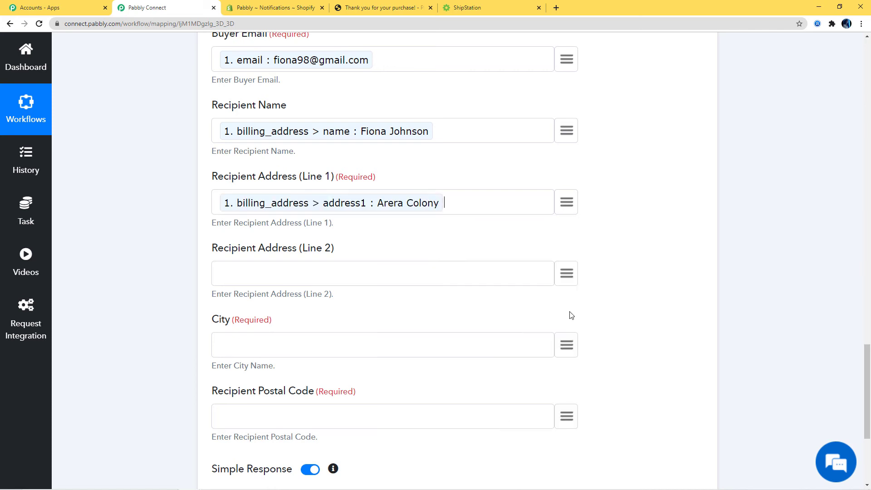
Map billing city into City and billing zip into Recipient Postal Code
scroll(530, 238, "down", 1)
left_click(563, 299)
type("bh")
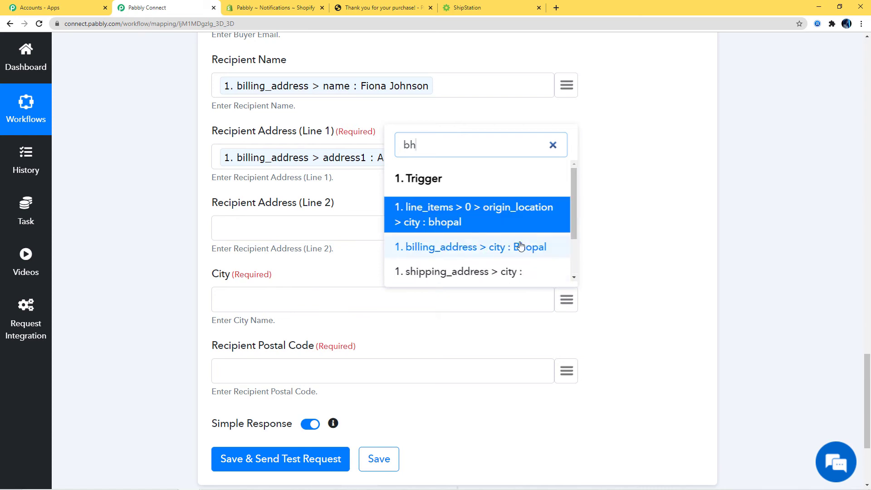
left_click(531, 246)
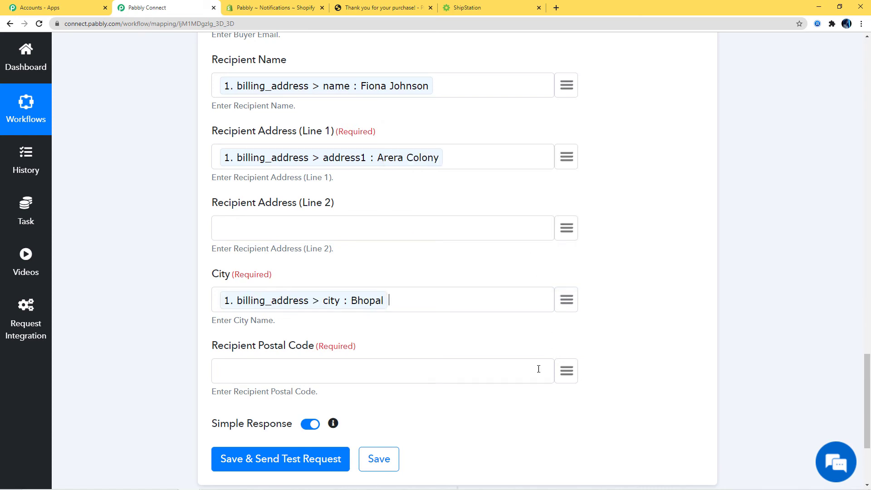
left_click(565, 372)
type("zip")
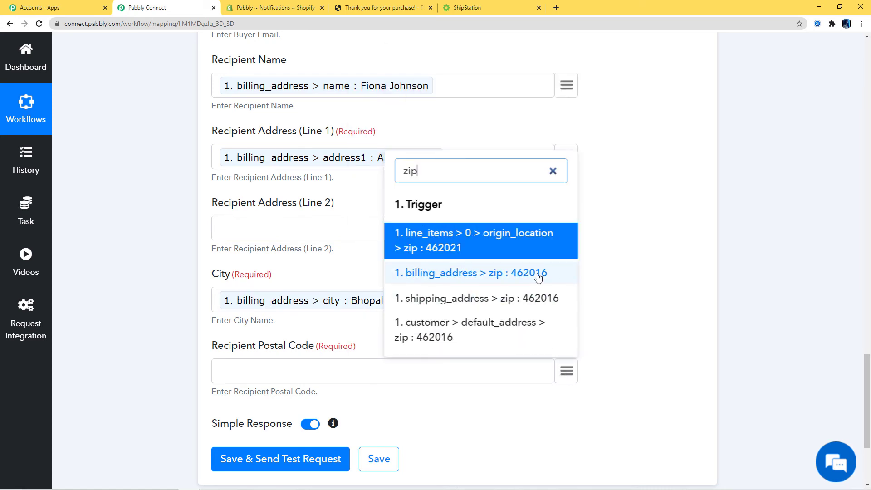
left_click(537, 275)
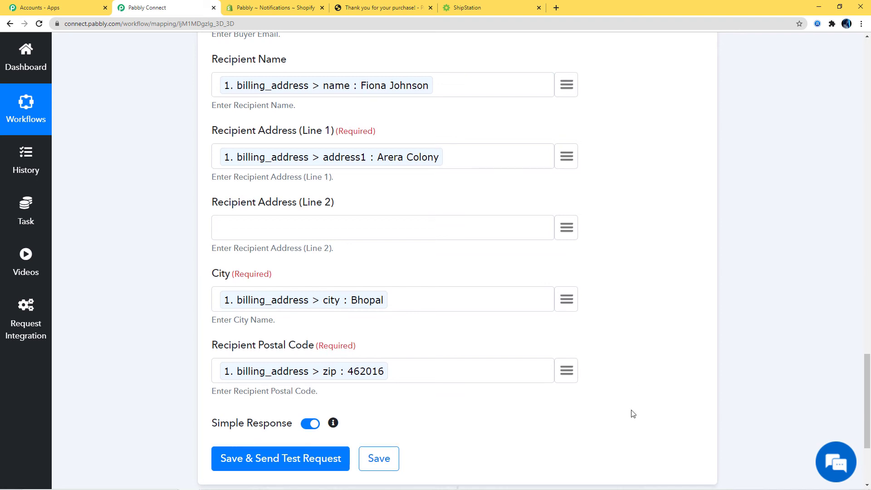
scroll(630, 412, "down", 3)
Send a test request for the ShipStation step, check the shipped-order response, and save it
left_click(253, 320)
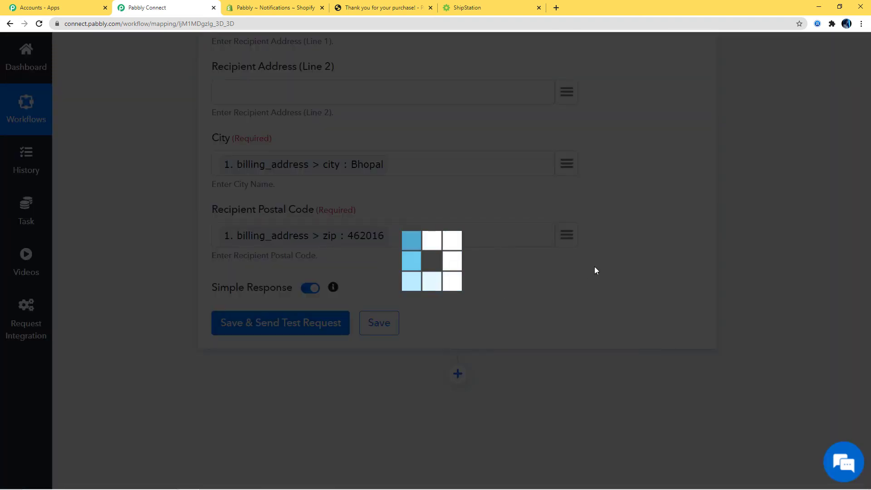
scroll(797, 293, "down", 5)
scroll(797, 294, "up", 2)
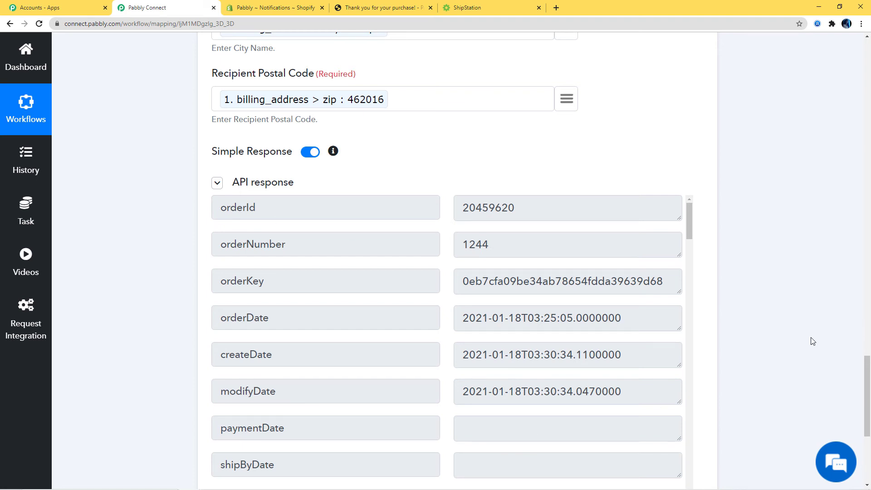
scroll(812, 341, "down", 4)
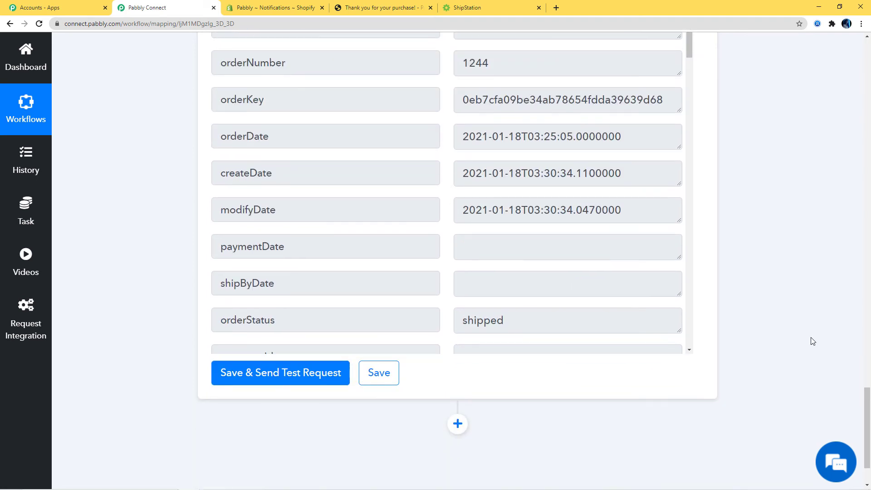
left_click(375, 384)
In ShipStation Orders, show the Manual Orders store's Shipped orders list
left_click(488, 7)
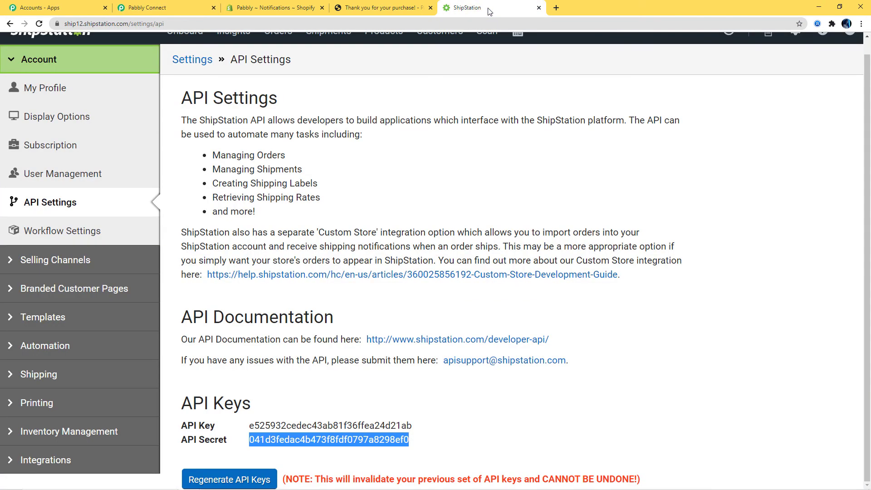
scroll(297, 256, "up", 1)
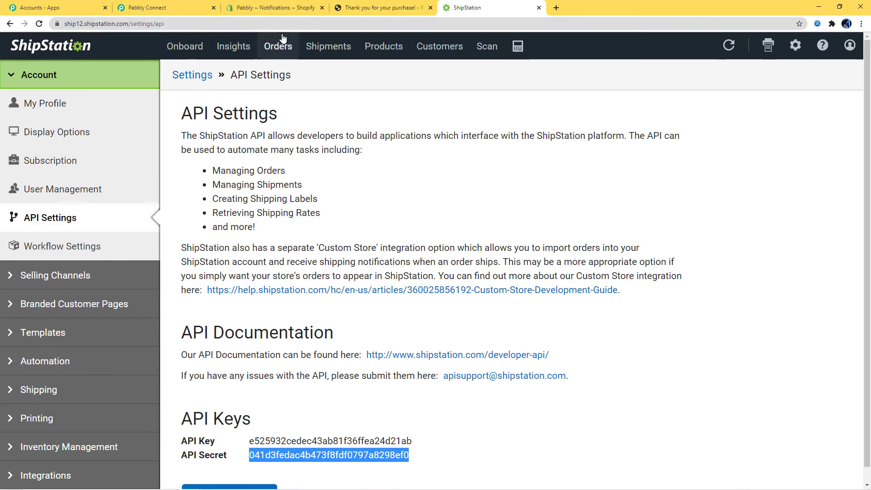
left_click(280, 47)
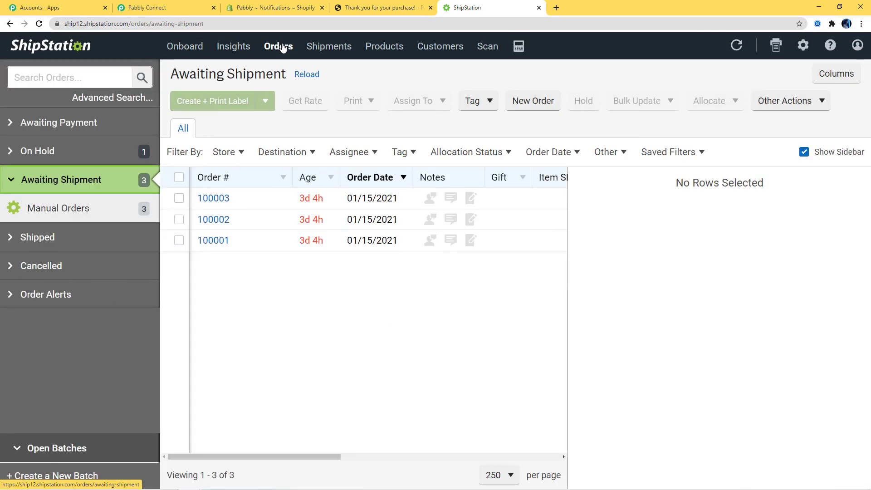
left_click(63, 212)
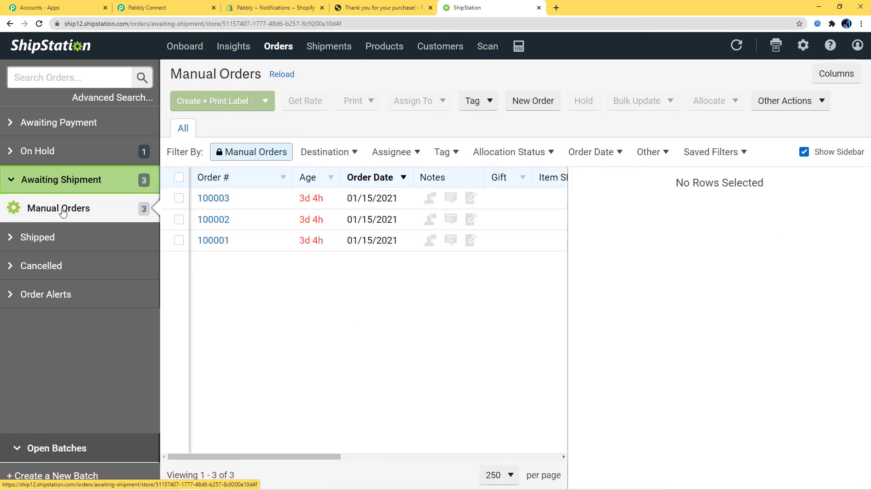
left_click(40, 240)
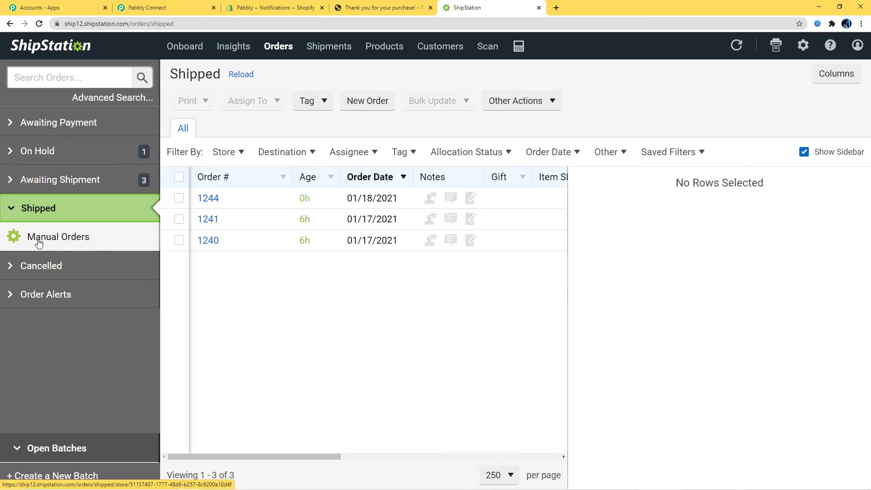
Review order 1244's details showing Shipped, then return to the Shopify order confirmation tab
left_click(208, 198)
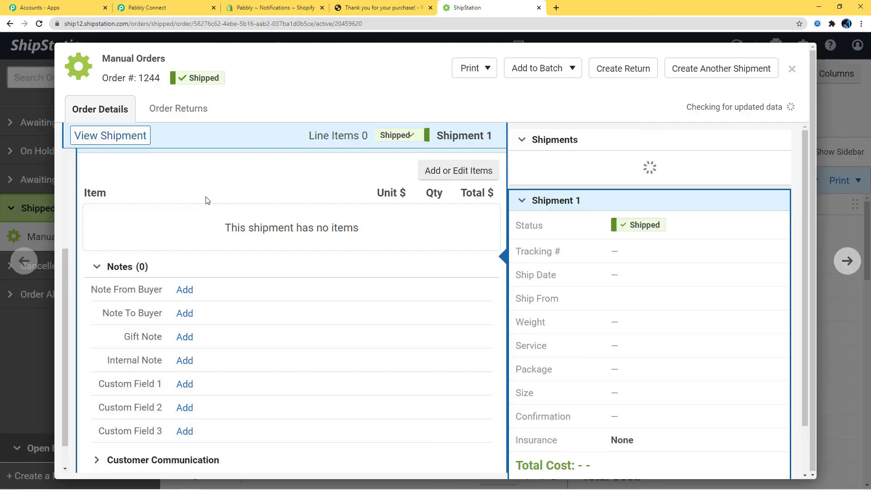
scroll(398, 325, "up", 5)
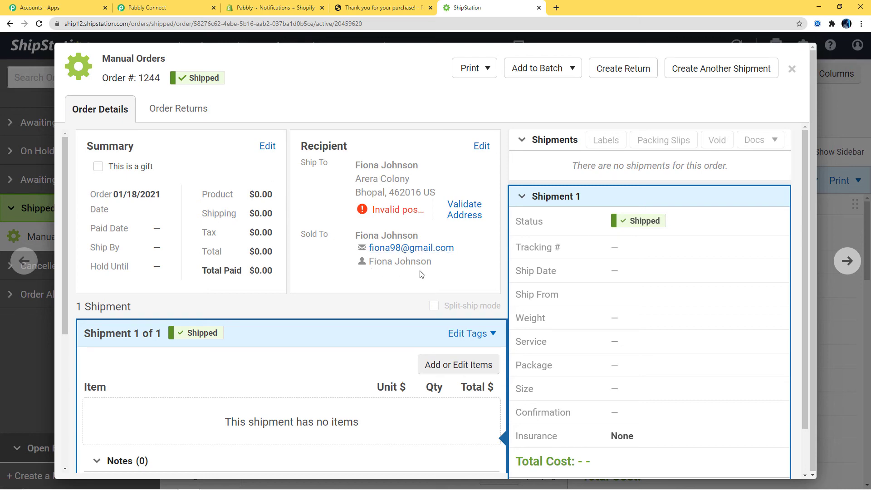
scroll(217, 271, "down", 3)
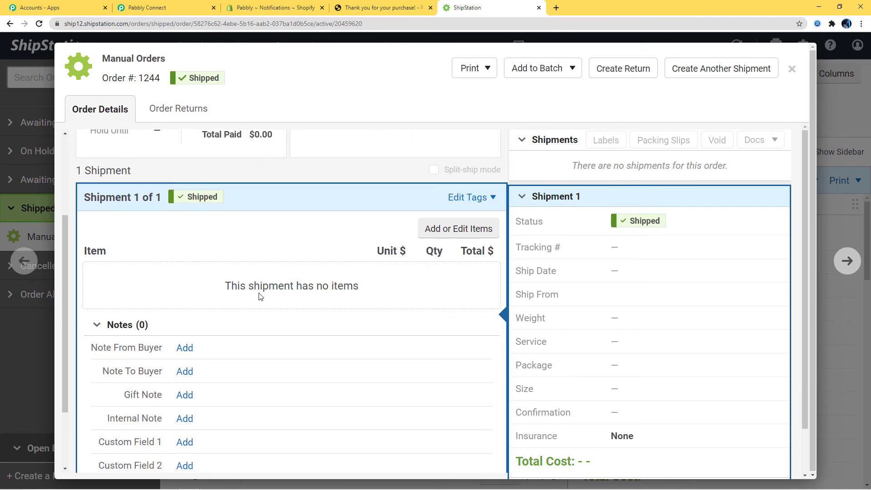
scroll(292, 265, "up", 3)
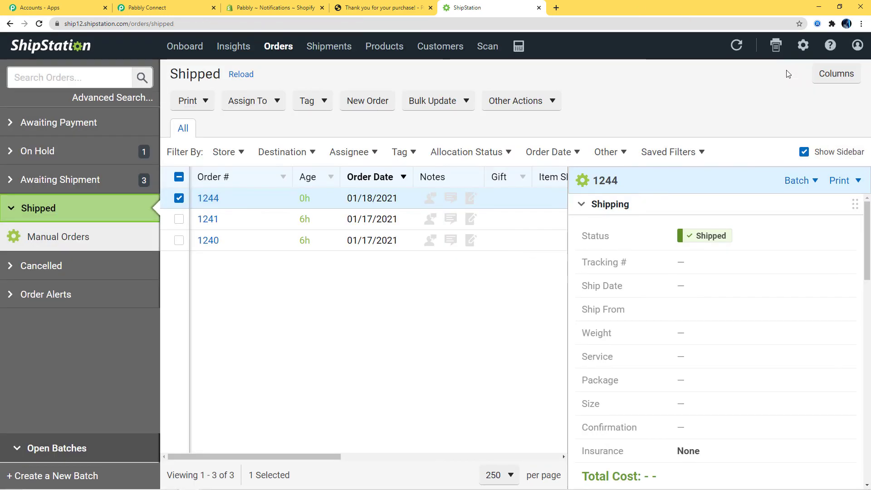
left_click(792, 68)
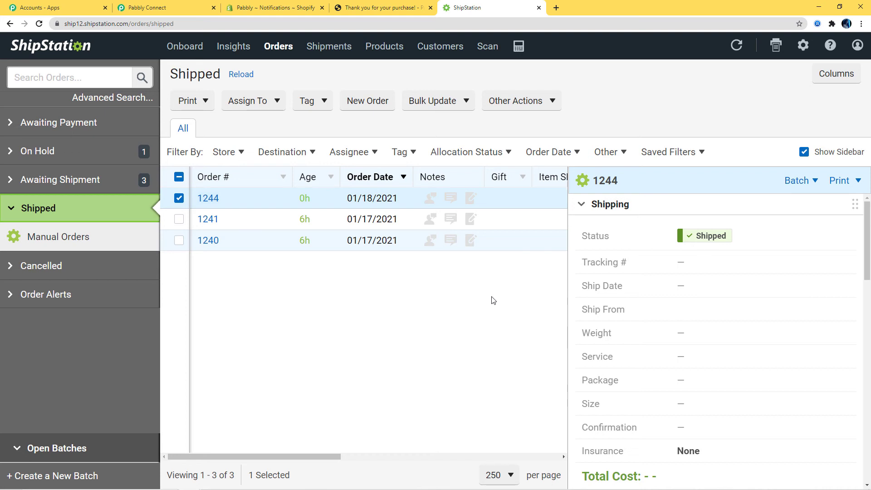
left_click(382, 7)
From the store catalog, Buy It Now on the Canon EOS 1500D 24.1MP Digital SLR Camera (Black)
scroll(485, 366, "down", 1)
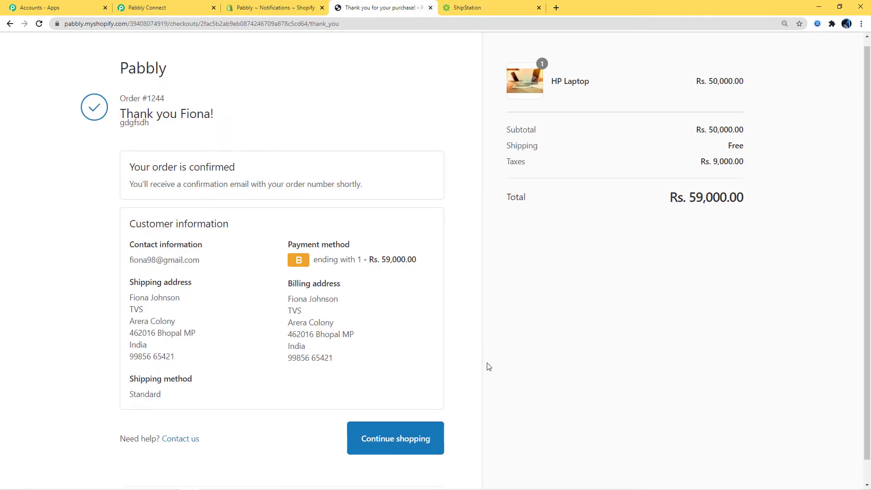
left_click(398, 417)
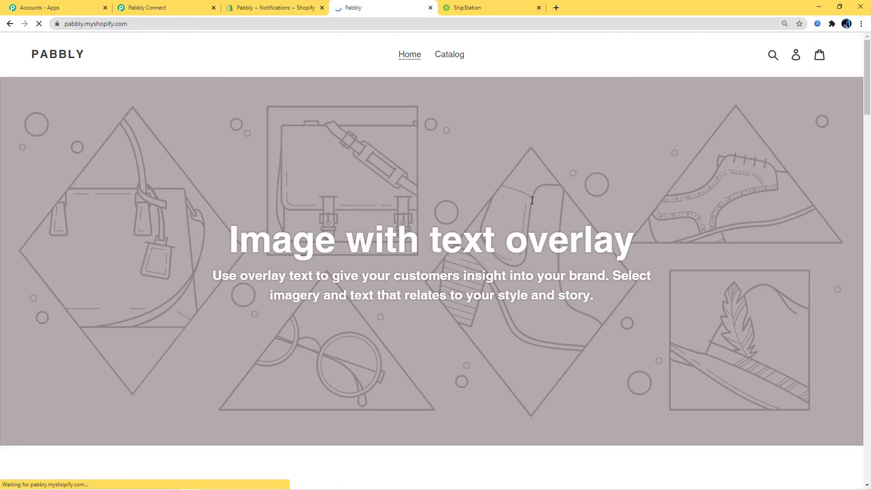
left_click(446, 54)
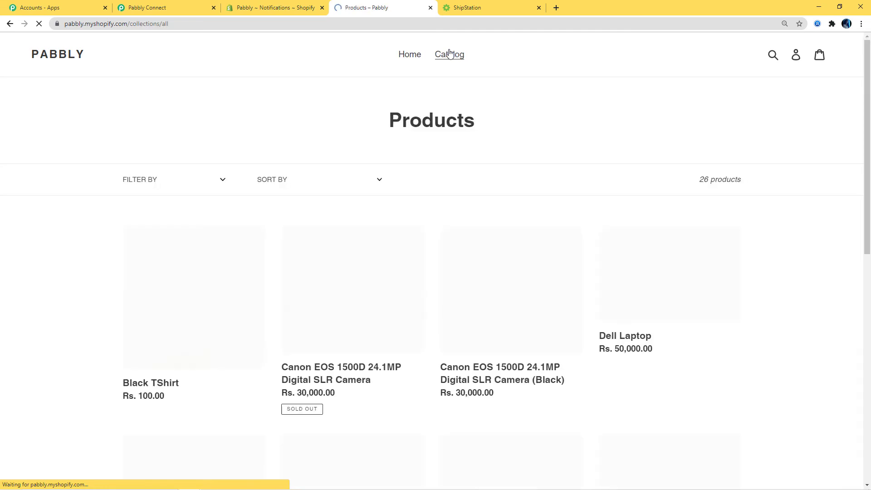
scroll(498, 217, "down", 5)
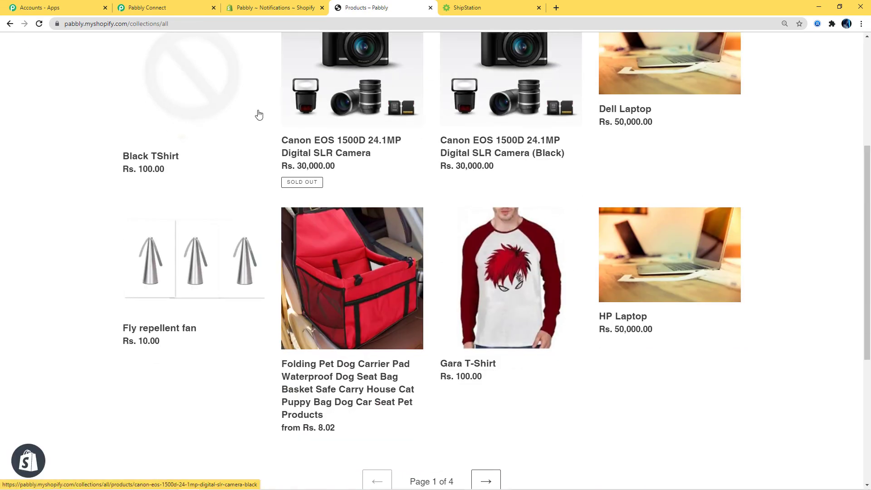
left_click(486, 154)
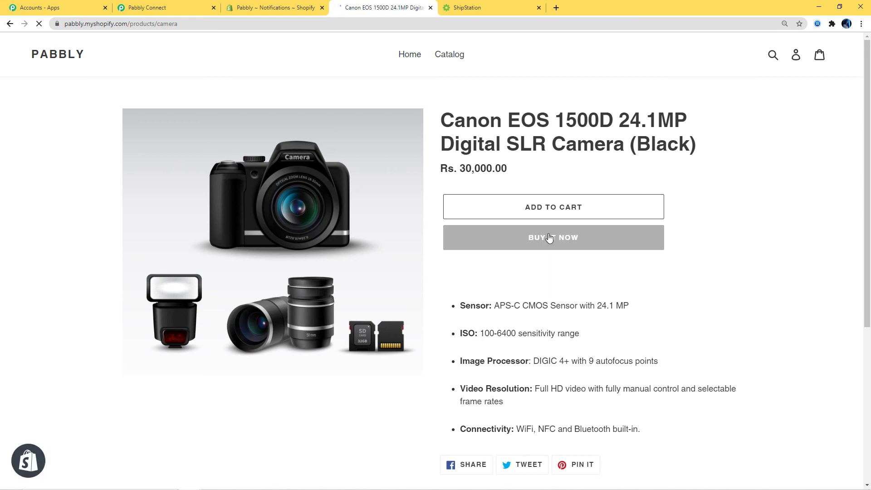
left_click(548, 235)
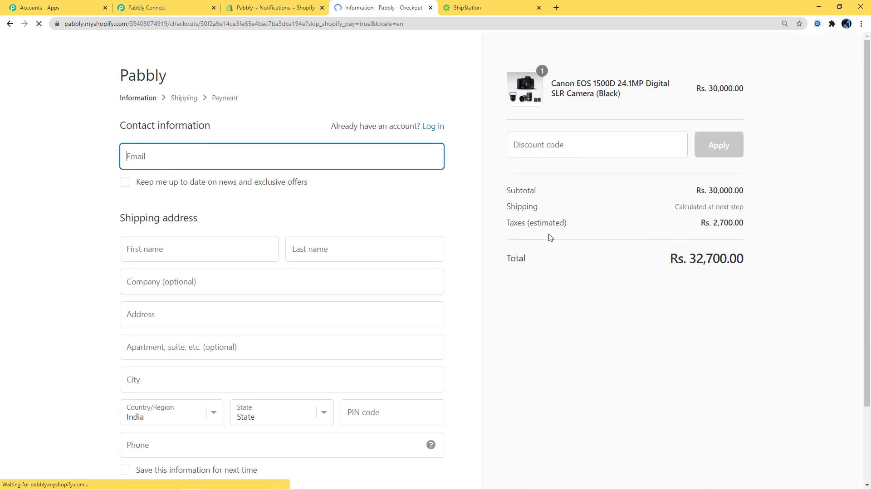
Fill checkout from a saved customer's contact and address, then continue to payment with free Standard shipping
left_click(225, 165)
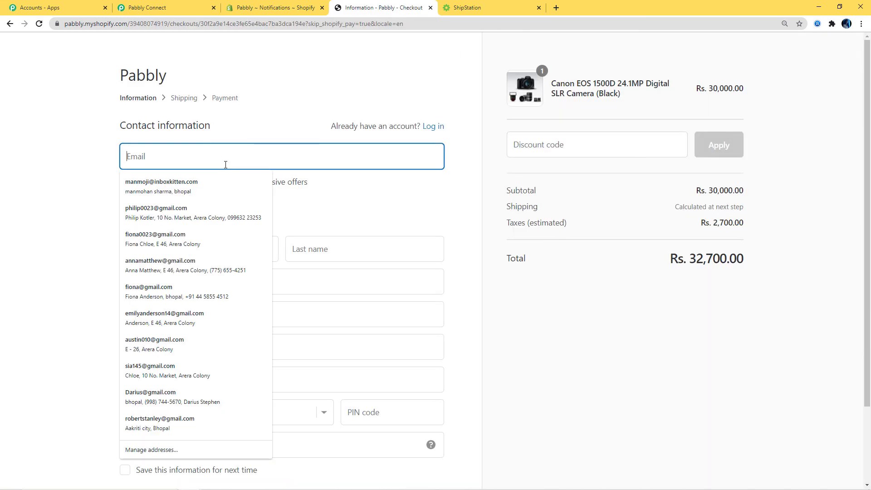
left_click(195, 215)
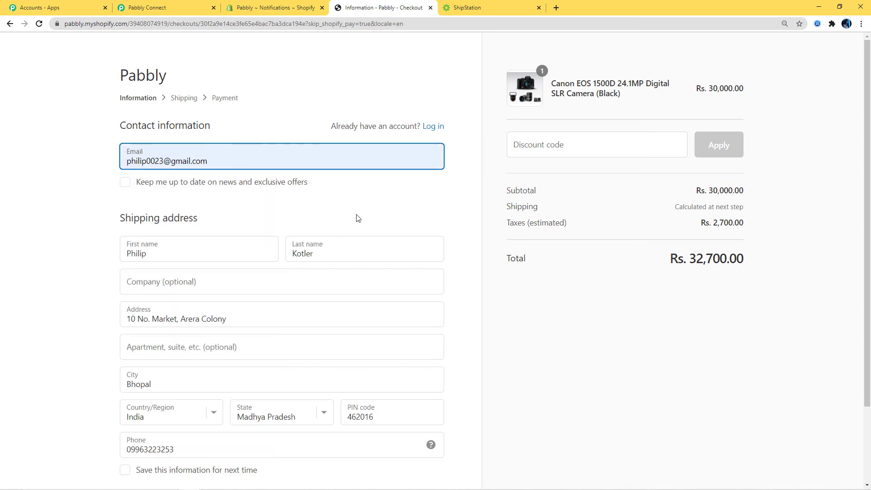
scroll(356, 218, "down", 2)
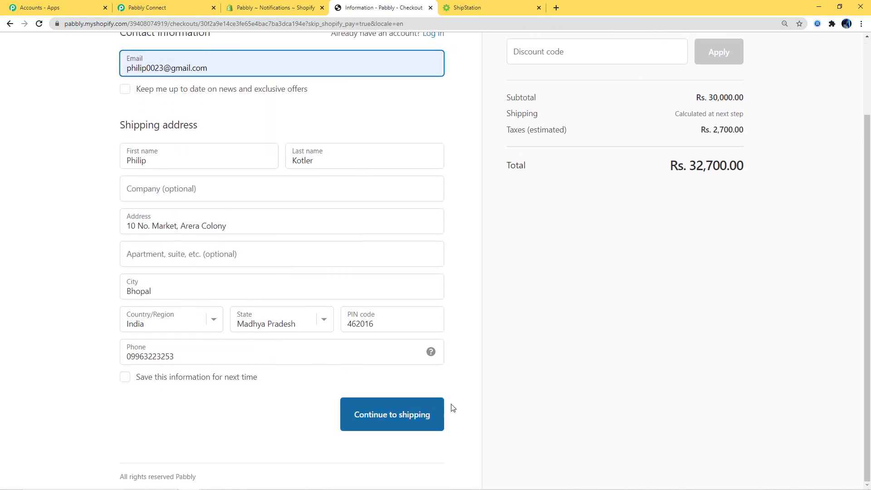
left_click(398, 414)
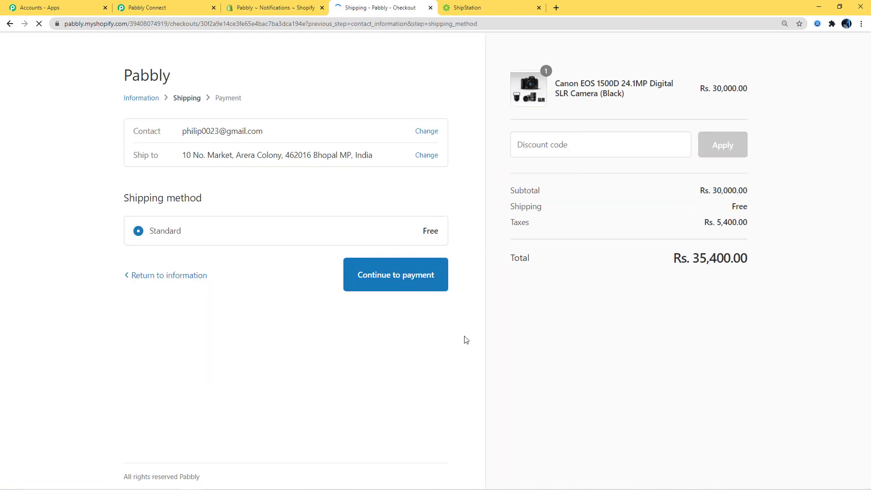
left_click(410, 282)
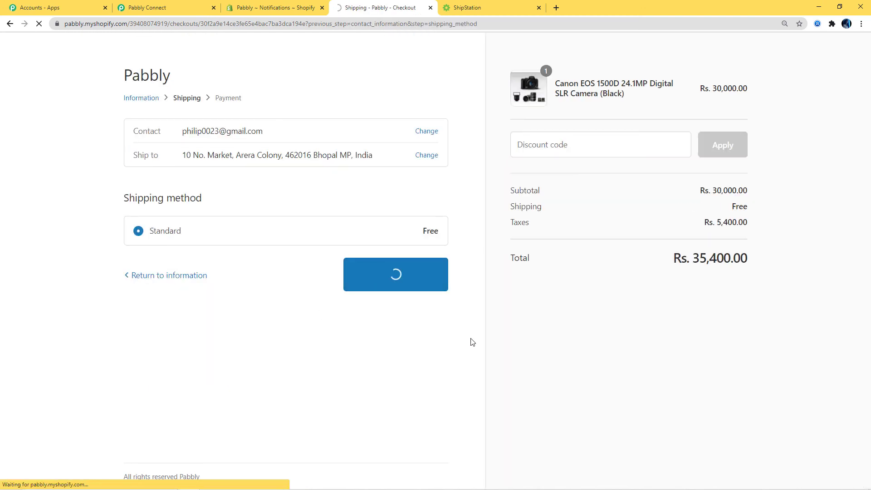
Enter the test card number, name on card, expiry date and security code 123
scroll(188, 216, "down", 3)
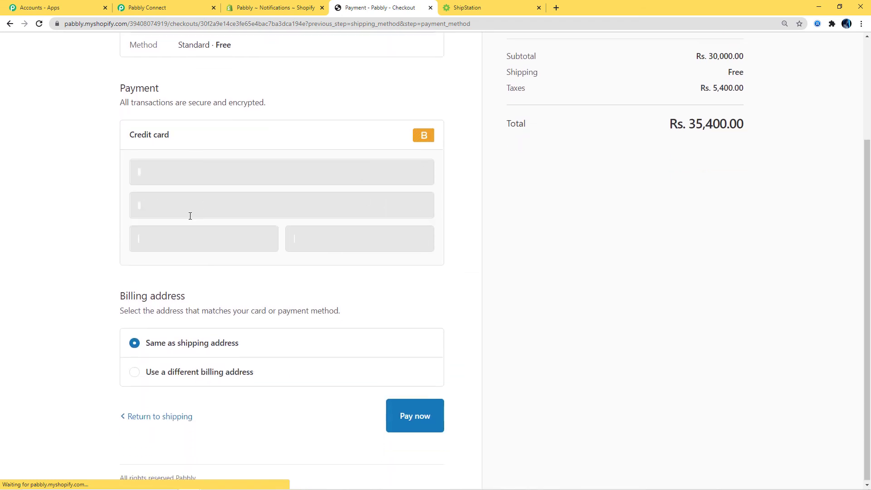
left_click(162, 174)
type("1")
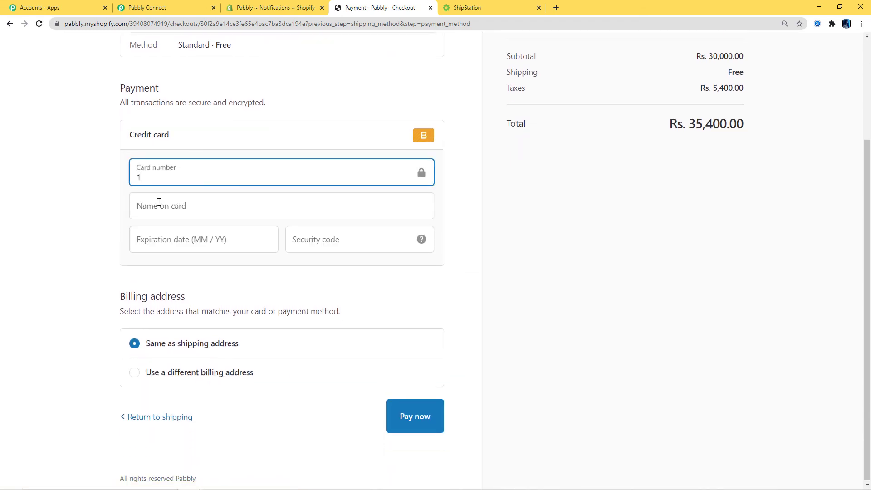
left_click(158, 202)
type("Philip")
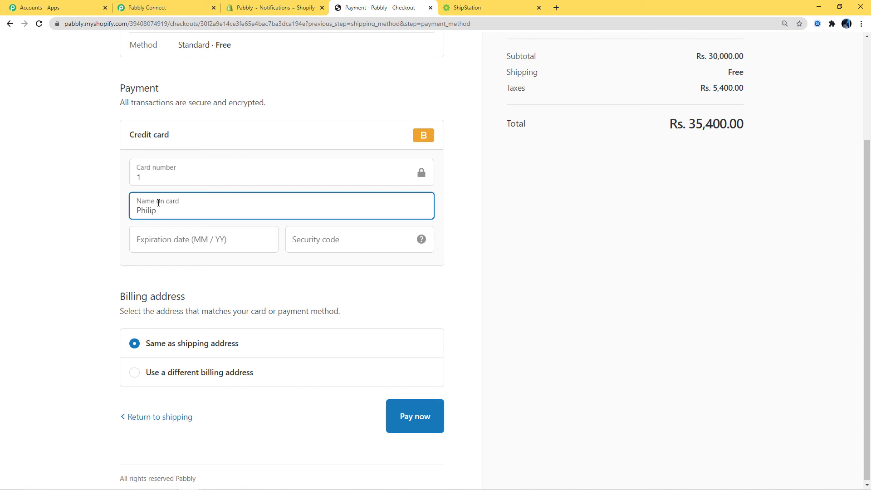
left_click(161, 241)
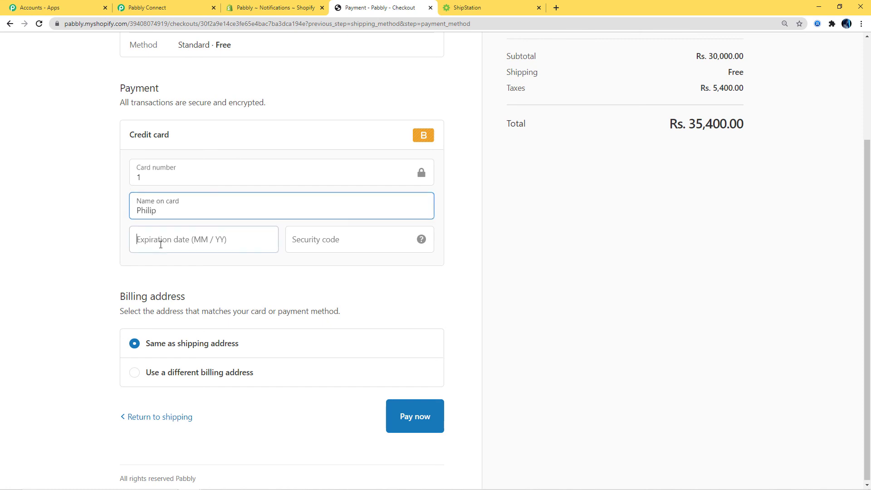
type("02 / 35")
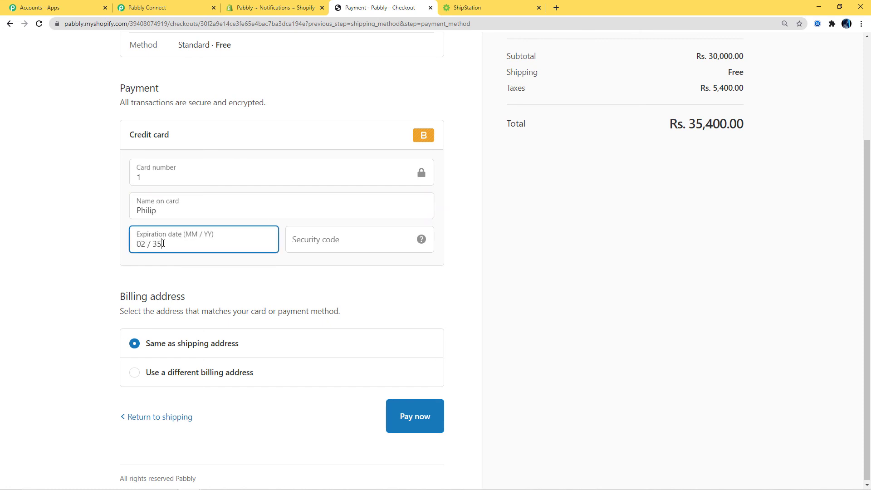
left_click(305, 230)
type("123")
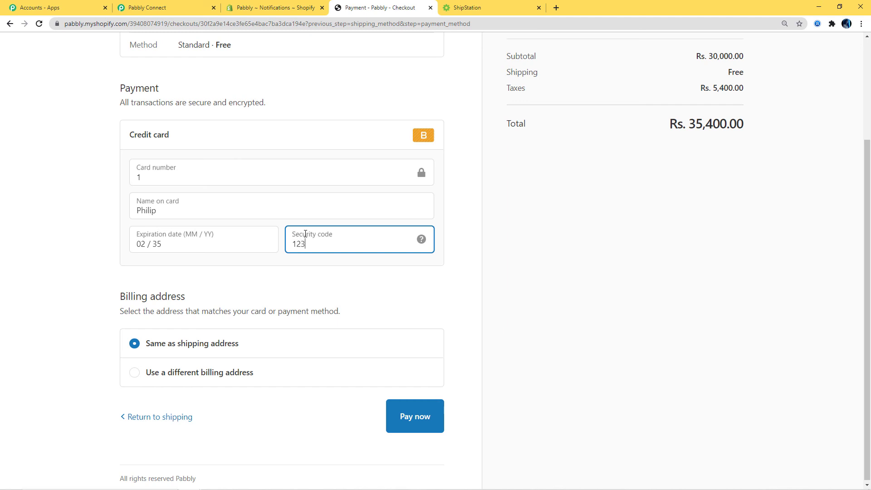
Pay to confirm order #1245 for Rs. 35,400.00, then go to ShipStation
left_click(424, 425)
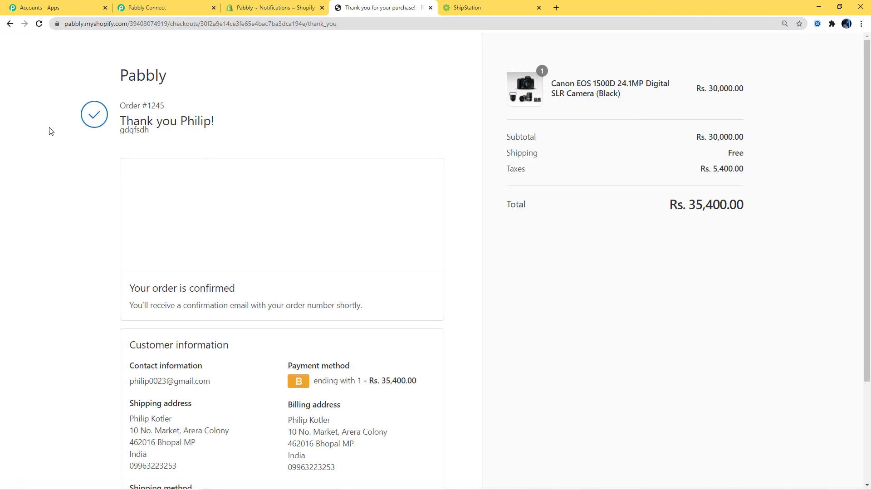
scroll(510, 301, "down", 3)
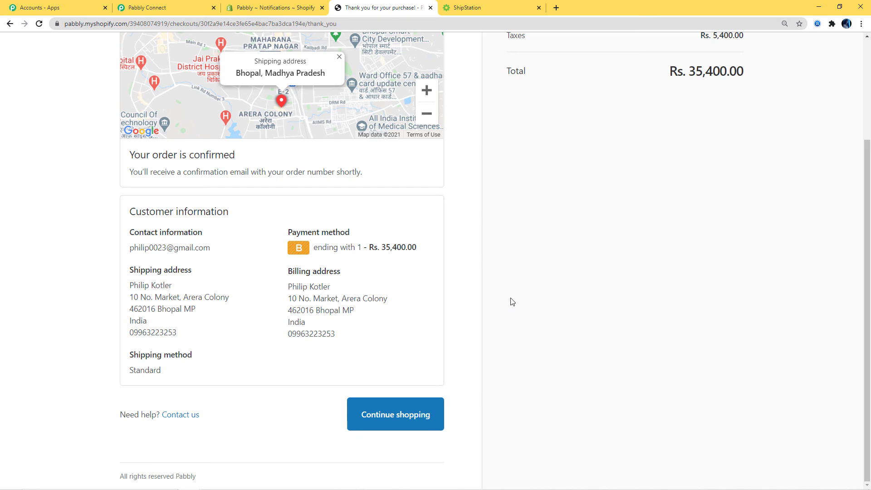
left_click(471, 13)
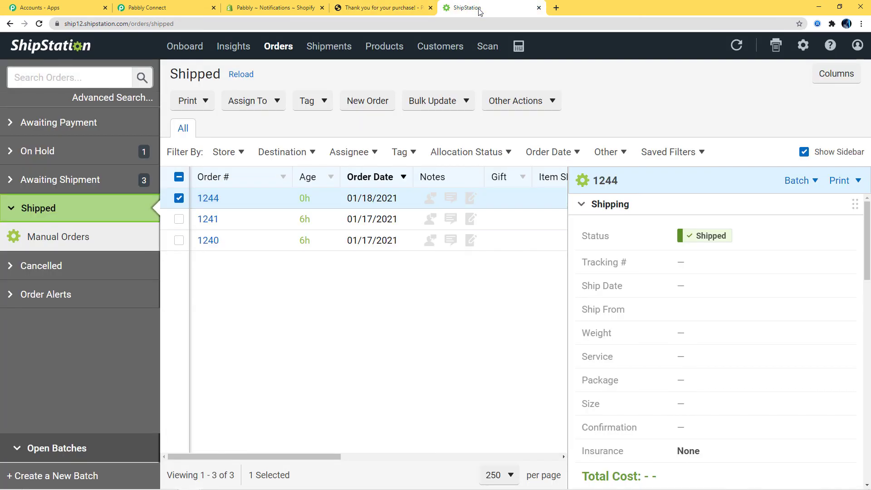
Reload ShipStation's Shipped list and review order 1245, dated 01/18/2021 and marked Shipped
left_click(40, 27)
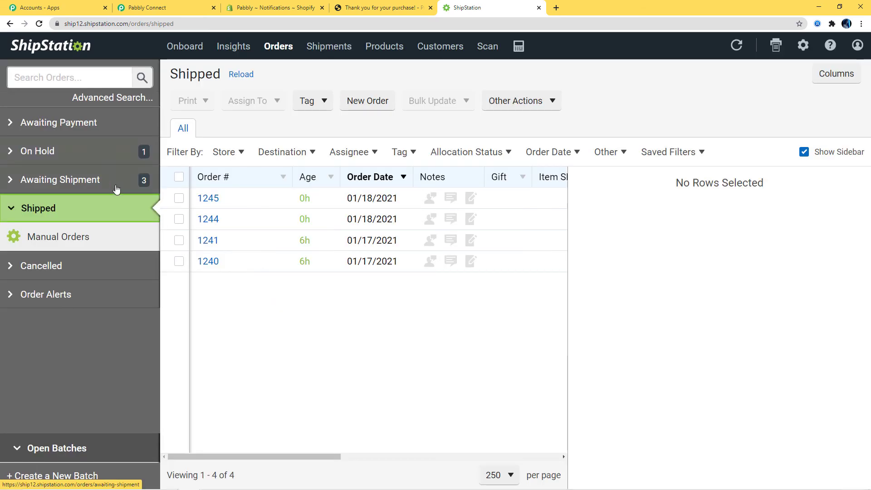
left_click(208, 200)
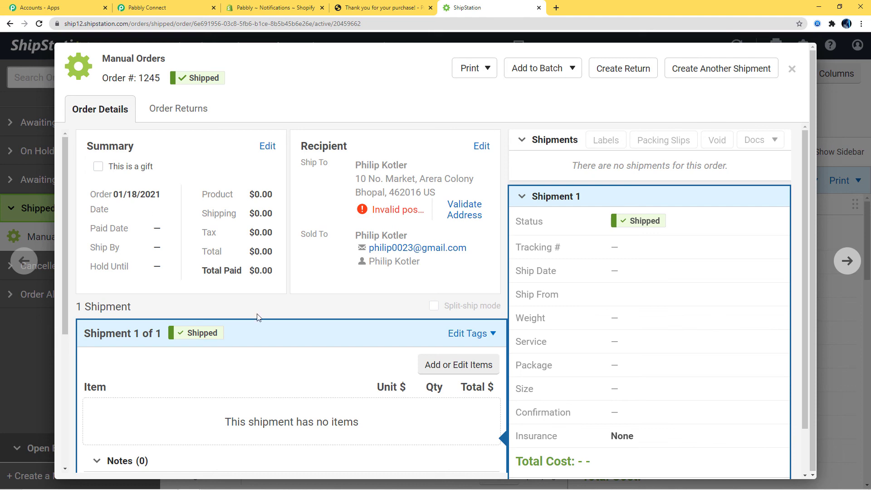
scroll(267, 326, "down", 5)
scroll(340, 331, "up", 5)
left_click(791, 69)
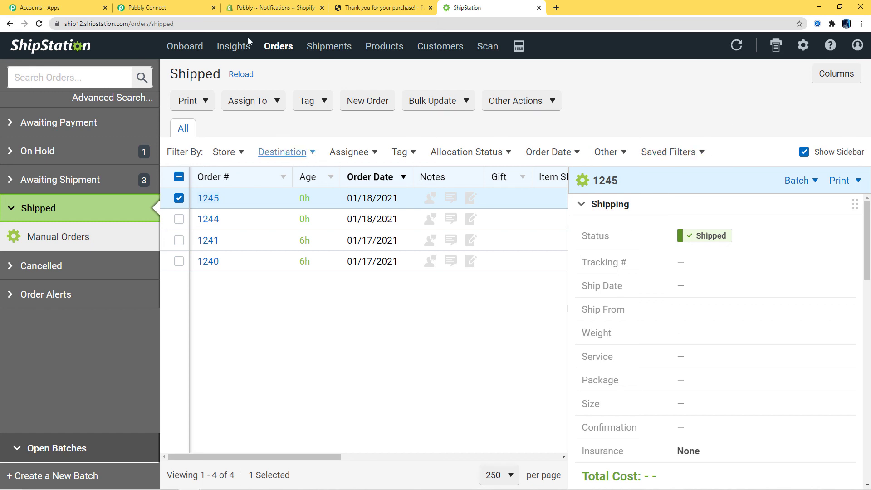
Back in the Shopify to ShipStation workflow, collapse the Shopify New Order trigger at the top
left_click(148, 13)
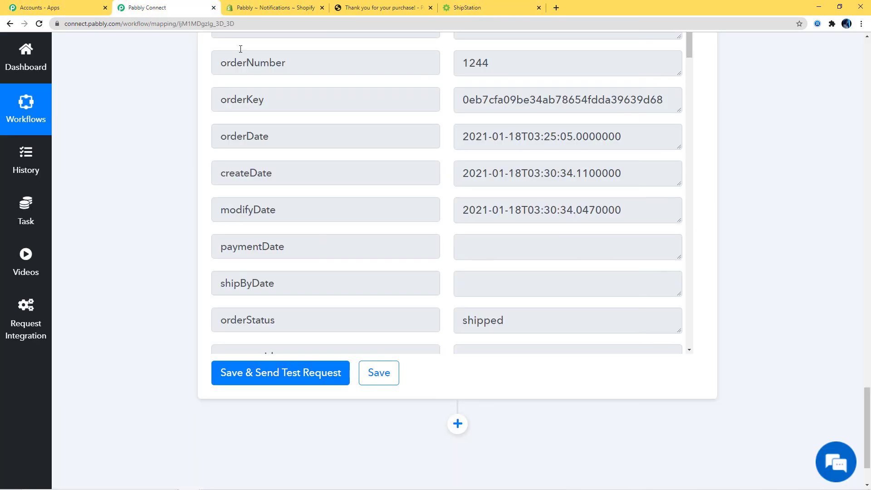
scroll(708, 224, "up", 15)
scroll(708, 224, "up", 10)
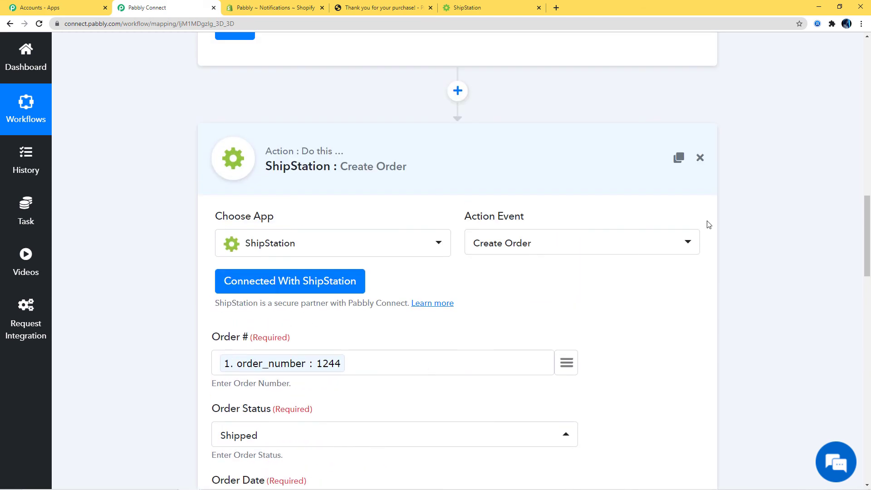
scroll(746, 270, "up", 7)
scroll(765, 270, "up", 10)
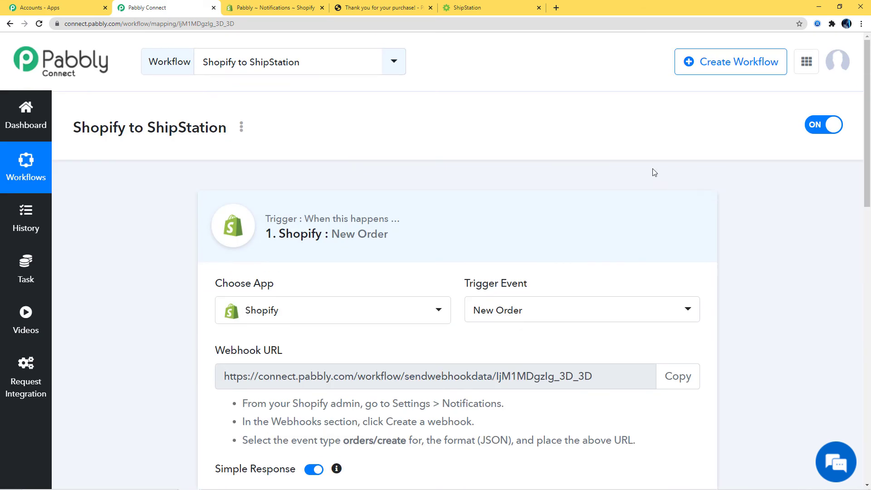
left_click(553, 241)
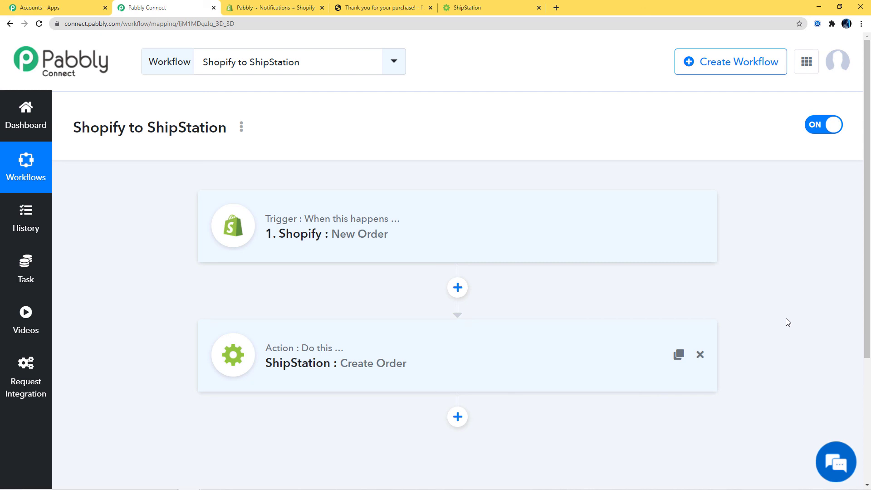